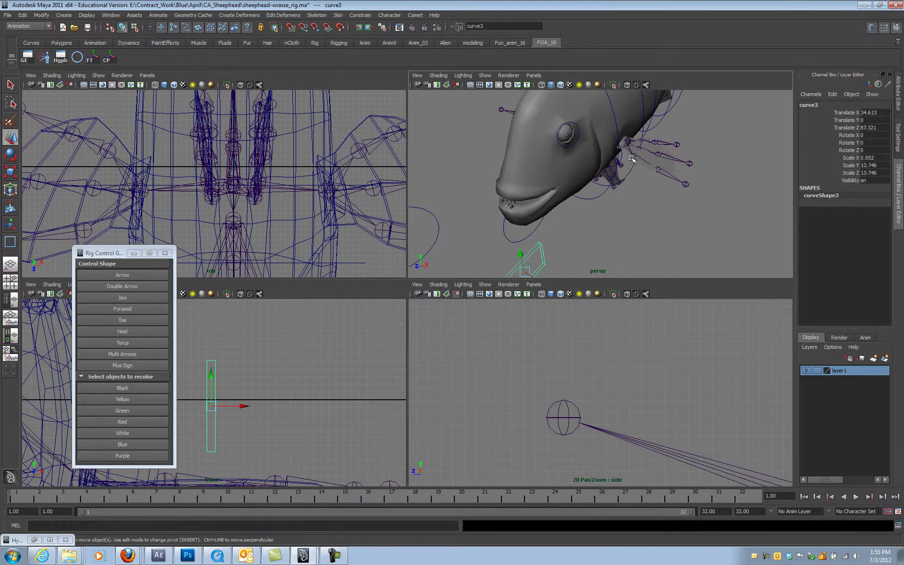
Snap the box control curve onto the base joint of the left pectoral fin.
{"action": "key", "text": "v"}
{"action": "middle_click_drag", "start_coordinate": [636, 167], "coordinate": [628, 142]}
{"action": "scroll", "coordinate": [628, 142], "scroll_direction": "up", "scroll_amount": 10}
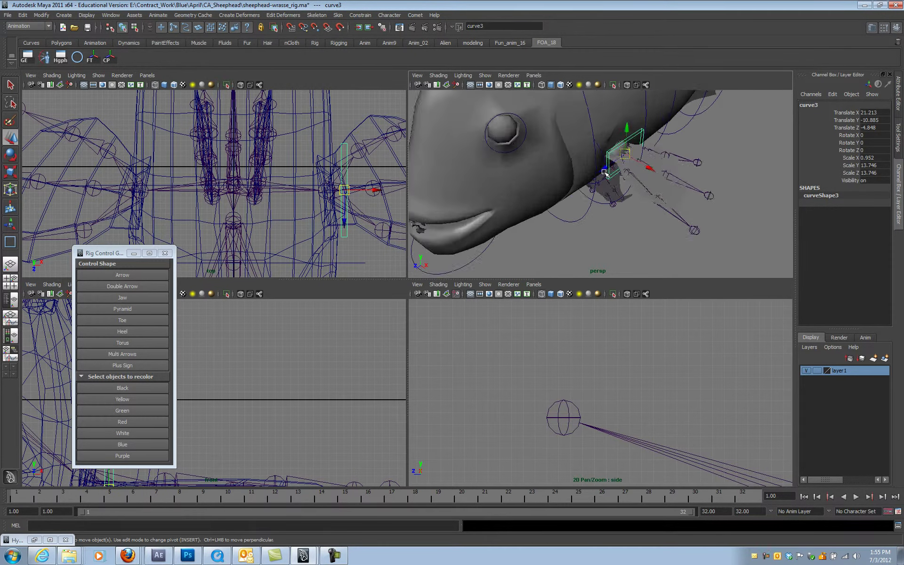
{"action": "mouse_move", "coordinate": [589, 176]}
{"action": "left_mouse_down", "text": "alt"}
{"action": "mouse_move", "coordinate": [602, 192]}
{"action": "mouse_move", "coordinate": [584, 169]}
{"action": "mouse_move", "coordinate": [647, 143]}
{"action": "left_mouse_up", "text": "alt"}
{"action": "key", "text": "4"}
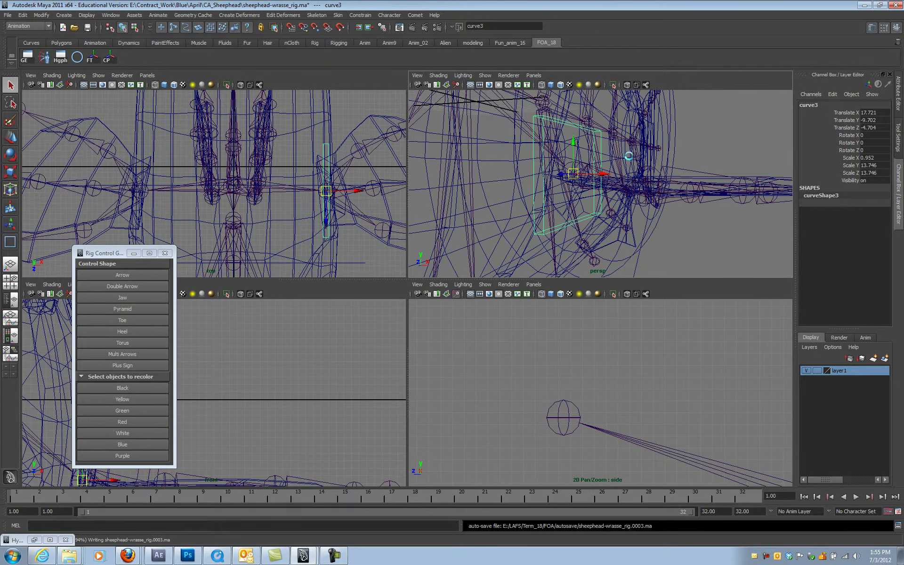
{"action": "key", "text": "w"}
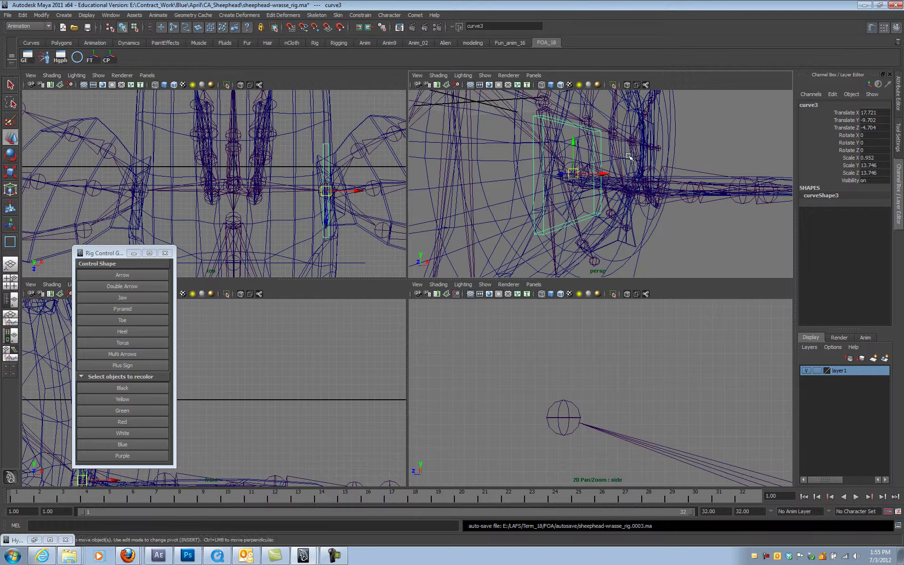
Rotate the control curve to lie flat along the fin, setting Rotate Z to -90.
{"action": "mouse_move", "coordinate": [629, 157]}
{"action": "left_mouse_down", "text": "alt"}
{"action": "mouse_move", "coordinate": [613, 158]}
{"action": "mouse_move", "coordinate": [631, 151]}
{"action": "mouse_move", "coordinate": [617, 153]}
{"action": "mouse_move", "coordinate": [611, 214]}
{"action": "mouse_move", "coordinate": [563, 202]}
{"action": "mouse_move", "coordinate": [514, 202]}
{"action": "mouse_move", "coordinate": [499, 212]}
{"action": "left_mouse_up", "text": "alt"}
{"action": "key", "text": "e"}
{"action": "key", "text": "5"}
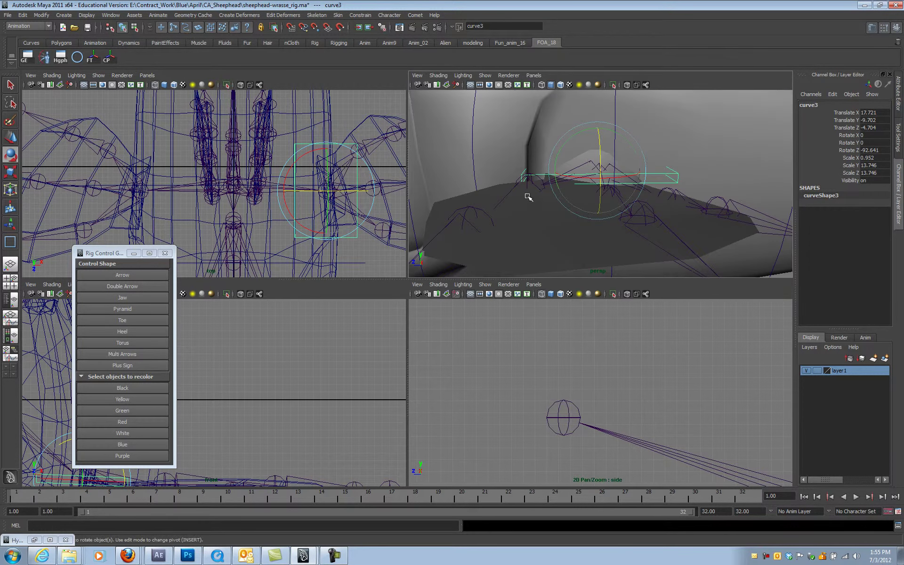
{"action": "left_click", "coordinate": [864, 150]}
{"action": "type", "text": "-90"}
{"action": "key", "text": "Return"}
Align the control with the pectoral fin at rotation 4.086, 7.605, 86.363 and thicken it to Scale X 2.415.
{"action": "mouse_move", "coordinate": [630, 195]}
{"action": "left_mouse_down", "text": "alt"}
{"action": "mouse_move", "coordinate": [612, 181]}
{"action": "mouse_move", "coordinate": [625, 163]}
{"action": "mouse_move", "coordinate": [702, 169]}
{"action": "mouse_move", "coordinate": [636, 201]}
{"action": "mouse_move", "coordinate": [631, 181]}
{"action": "mouse_move", "coordinate": [625, 212]}
{"action": "mouse_move", "coordinate": [633, 183]}
{"action": "mouse_move", "coordinate": [627, 173]}
{"action": "mouse_move", "coordinate": [642, 179]}
{"action": "mouse_move", "coordinate": [671, 162]}
{"action": "mouse_move", "coordinate": [618, 215]}
{"action": "mouse_move", "coordinate": [633, 179]}
{"action": "left_mouse_up", "text": "alt"}
{"action": "key", "text": "w"}
{"action": "key", "text": "e"}
{"action": "key", "text": "w"}
{"action": "key", "text": "e"}
{"action": "key", "text": "r"}
{"action": "left_click_drag", "start_coordinate": [631, 145], "coordinate": [657, 196]}
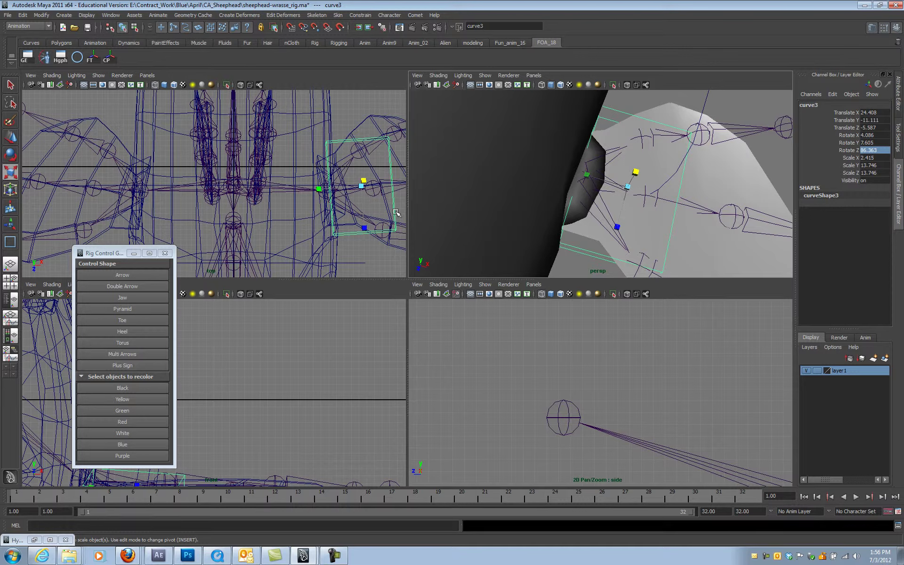
Move the control's pivot to the fin's base joint and resize the control to Scale X 4.33 and Scale Y 6.051.
{"action": "scroll", "coordinate": [396, 213], "scroll_direction": "up", "scroll_amount": 6}
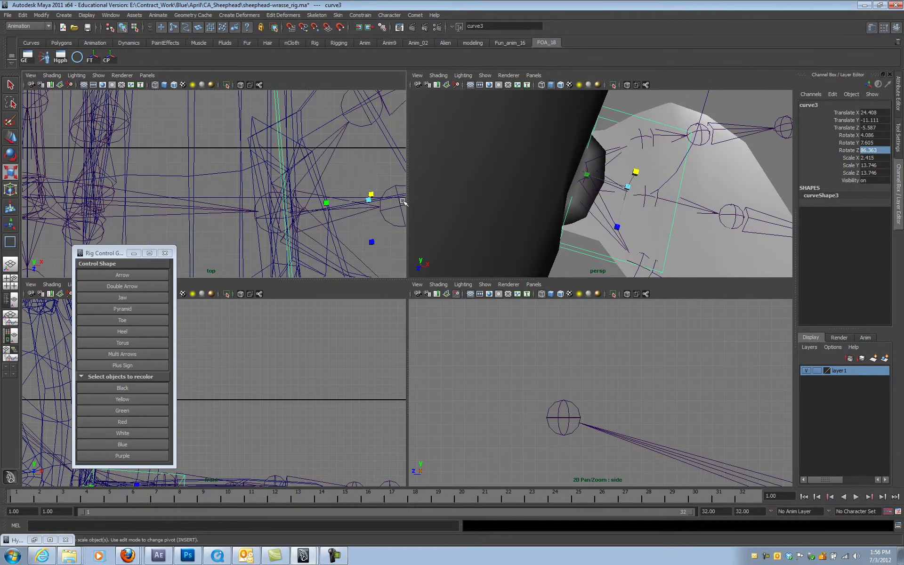
{"action": "left_click_drag", "start_coordinate": [369, 200], "coordinate": [275, 213]}
{"action": "key", "text": "Insert"}
{"action": "left_click_drag", "start_coordinate": [635, 166], "coordinate": [626, 167], "text": "alt"}
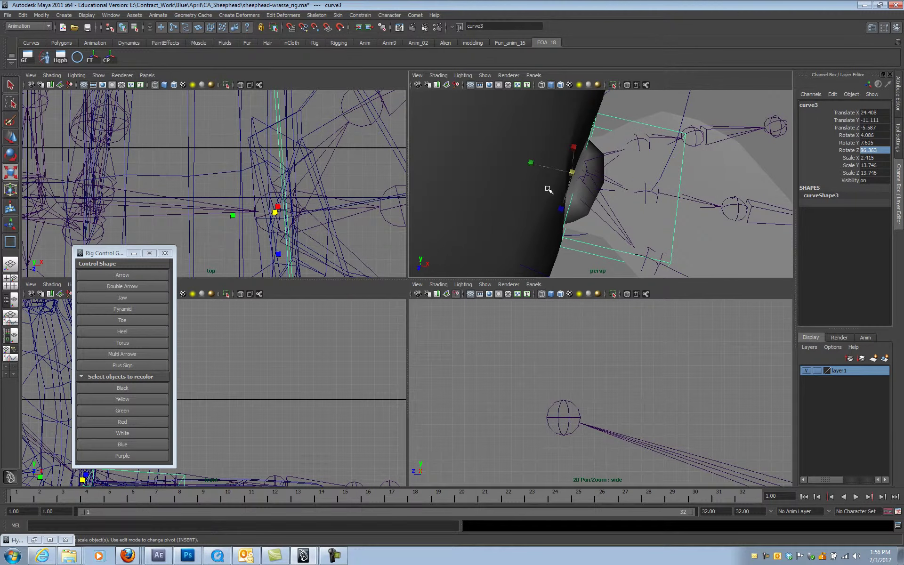
{"action": "left_click_drag", "start_coordinate": [530, 163], "coordinate": [578, 201]}
Duplicate the fin base control and move the copy to the first joint of the fin's rear ray.
{"action": "key", "text": "ctrl+d"}
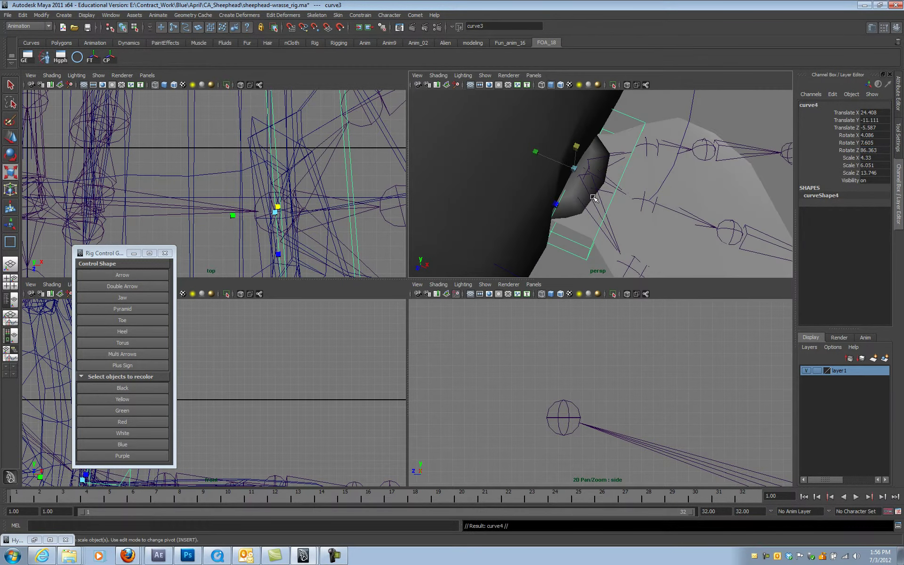
{"action": "key", "text": "w"}
{"action": "left_click_drag", "start_coordinate": [575, 168], "coordinate": [666, 152]}
{"action": "key", "text": "v"}
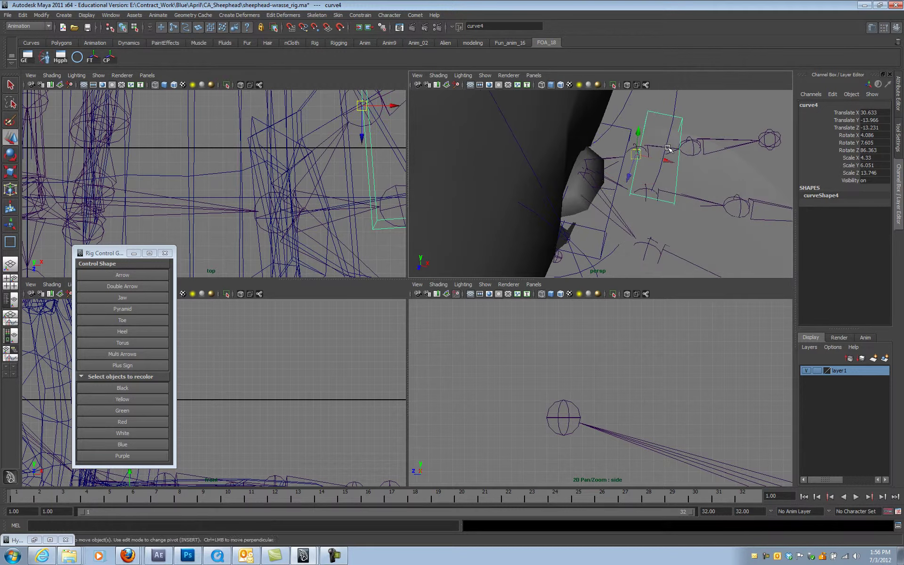
Rotate the copied control to 20.312, 10.401, 88.381 and shrink it to Scale X 1.901 and Scale Z 6.968.
{"action": "key", "text": "e"}
{"action": "left_click_drag", "start_coordinate": [638, 186], "coordinate": [642, 160]}
{"action": "key", "text": "r"}
{"action": "key", "text": "w"}
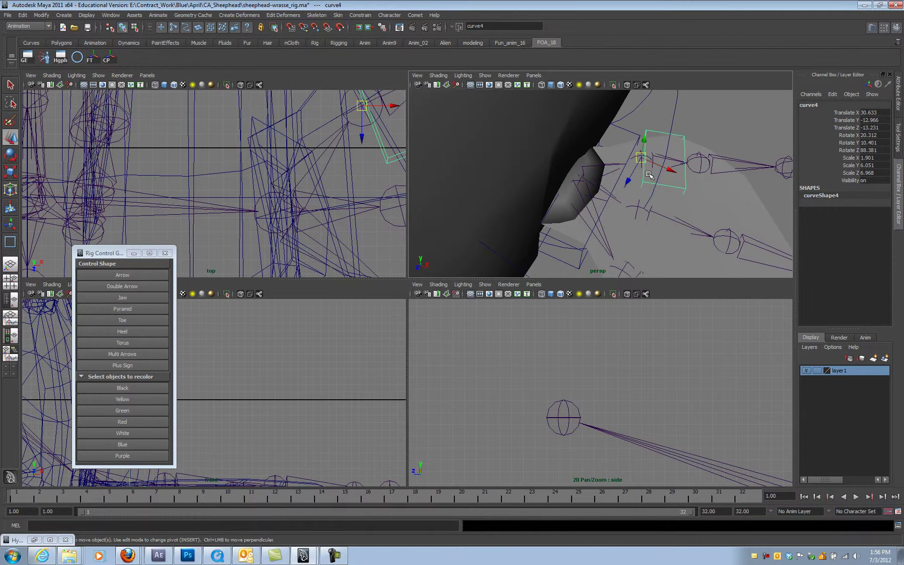
Snap the copied control's pivot onto the rear ray's first joint, leaving the control itself in place.
{"action": "key", "text": "v"}
{"action": "left_click_drag", "start_coordinate": [641, 158], "coordinate": [651, 158]}
{"action": "key", "text": "ctrl+z"}
{"action": "key", "text": "Insert"}
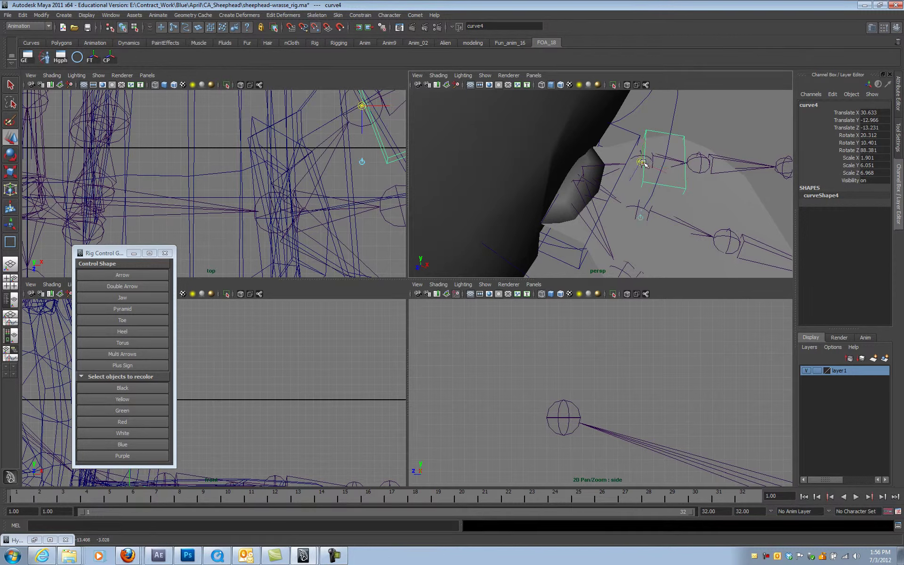
{"action": "left_click_drag", "start_coordinate": [368, 98], "coordinate": [361, 106]}
{"action": "key", "text": "Insert"}
{"action": "mouse_move", "coordinate": [617, 159]}
{"action": "left_mouse_down", "text": "alt"}
{"action": "mouse_move", "coordinate": [638, 105]}
{"action": "mouse_move", "coordinate": [628, 141]}
{"action": "mouse_move", "coordinate": [604, 149]}
{"action": "mouse_move", "coordinate": [613, 166]}
{"action": "left_mouse_up", "text": "alt"}
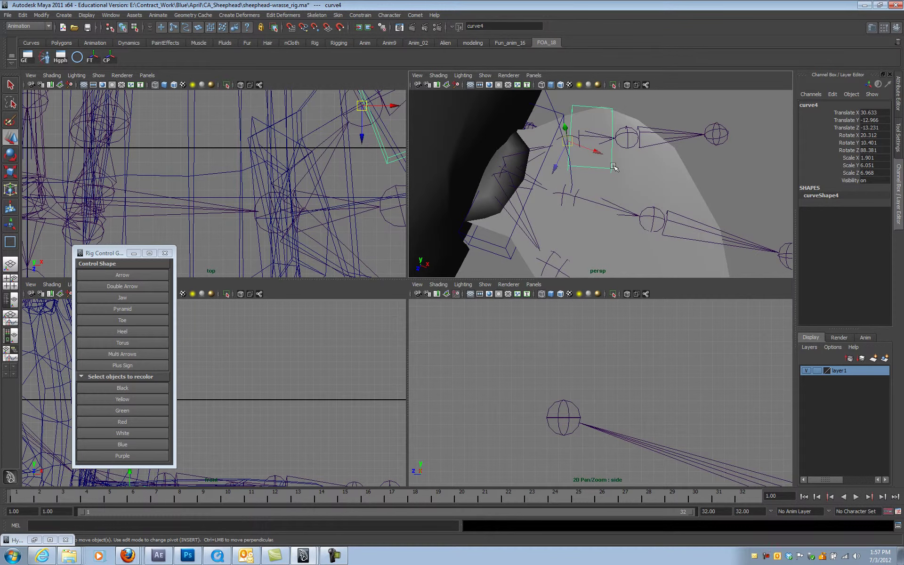
Duplicate the rear ray control, move the copy outward along the same ray, and center the copy's pivot.
{"action": "key", "text": "ctrl+d"}
{"action": "mouse_move", "coordinate": [574, 141]}
{"action": "left_mouse_down"}
{"action": "mouse_move", "coordinate": [661, 142]}
{"action": "mouse_move", "coordinate": [609, 169]}
{"action": "mouse_move", "coordinate": [627, 142]}
{"action": "mouse_move", "coordinate": [571, 144]}
{"action": "mouse_move", "coordinate": [602, 136]}
{"action": "mouse_move", "coordinate": [596, 131]}
{"action": "mouse_move", "coordinate": [608, 140]}
{"action": "left_mouse_up"}
{"action": "key", "text": "Insert"}
{"action": "key", "text": "Insert"}
{"action": "key", "text": "e"}
{"action": "key", "text": "ctrl+z"}
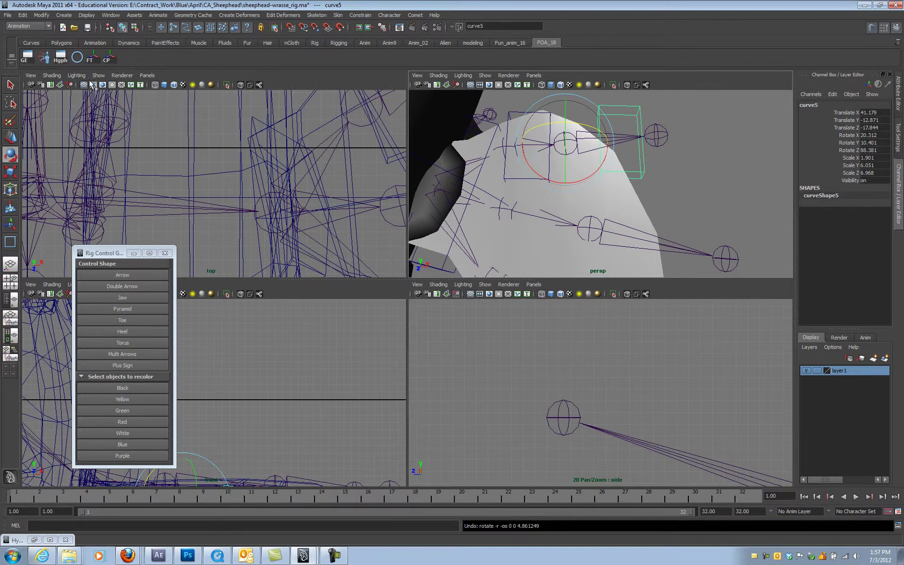
{"action": "left_click", "coordinate": [108, 58]}
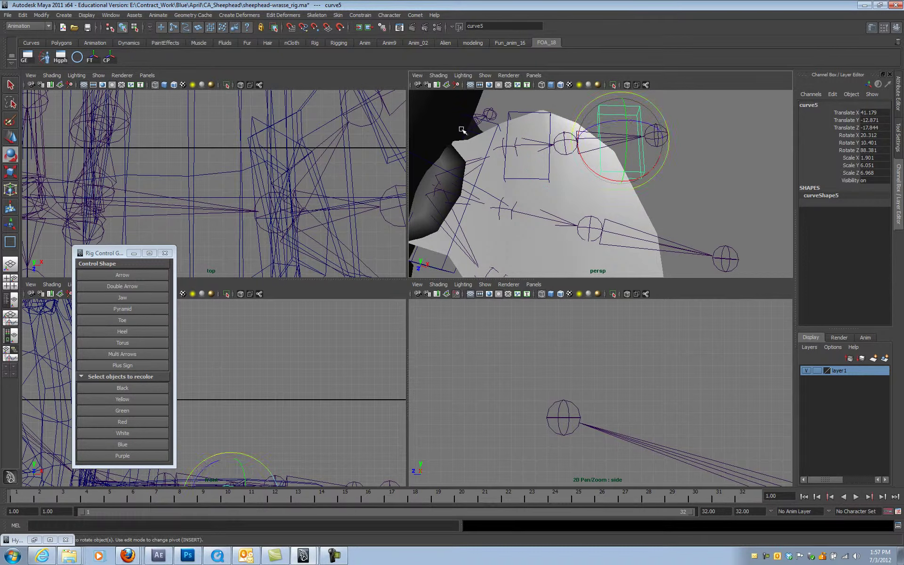
Try to snap the outer rear ray control onto the middle ray's outer joint, and undo the move.
{"action": "key", "text": "w"}
{"action": "middle_click_drag", "start_coordinate": [610, 164], "coordinate": [589, 141], "text": "alt"}
{"action": "left_click_drag", "start_coordinate": [590, 141], "coordinate": [565, 206]}
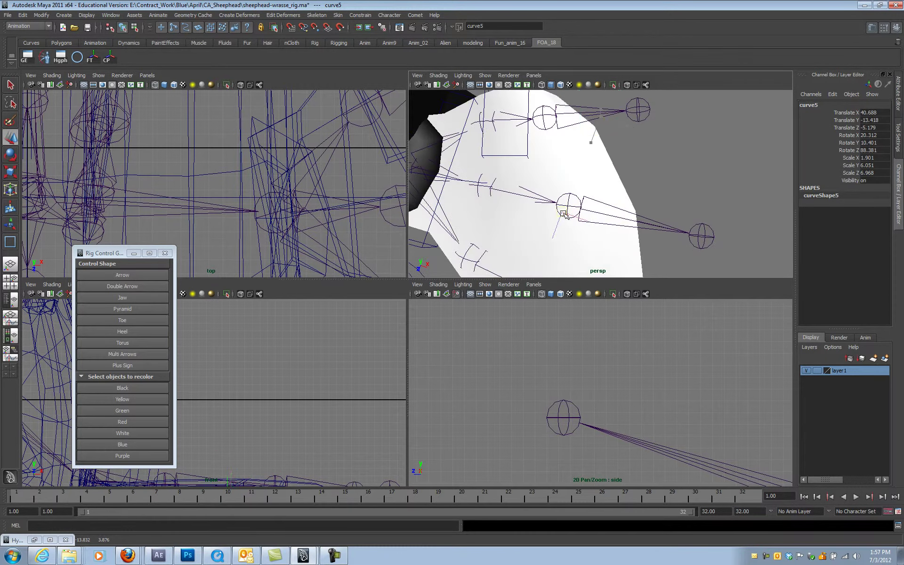
{"action": "key", "text": "ctrl+z"}
{"action": "key", "text": "f"}
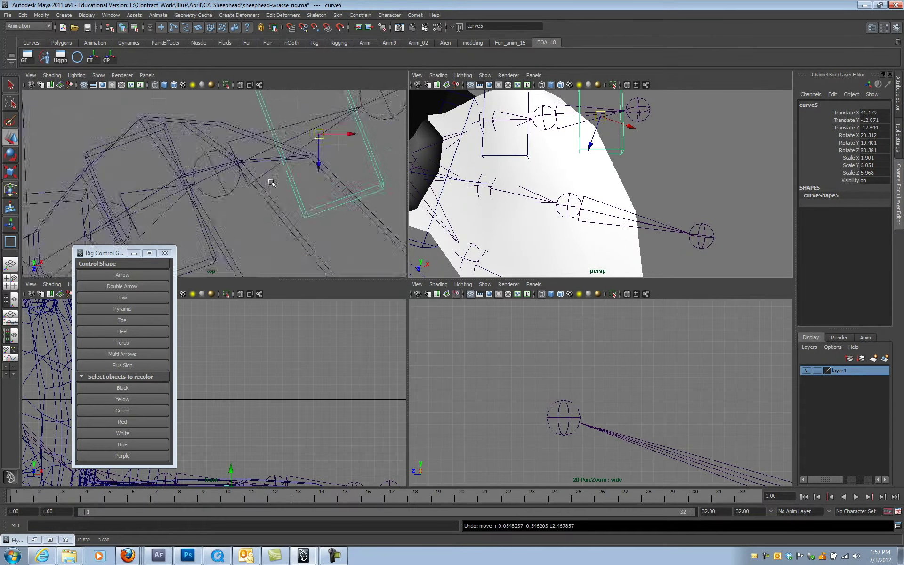
Try to place and rotate the copied control at the middle ray's outer joint, and undo back through these changes.
{"action": "middle_click_drag", "start_coordinate": [252, 196], "coordinate": [382, 111], "text": "alt"}
{"action": "right_click_drag", "start_coordinate": [226, 198], "coordinate": [179, 205], "text": "alt"}
{"action": "left_click_drag", "start_coordinate": [345, 102], "coordinate": [348, 232]}
{"action": "left_click_drag", "start_coordinate": [632, 148], "coordinate": [598, 190], "text": "alt"}
{"action": "key", "text": "e"}
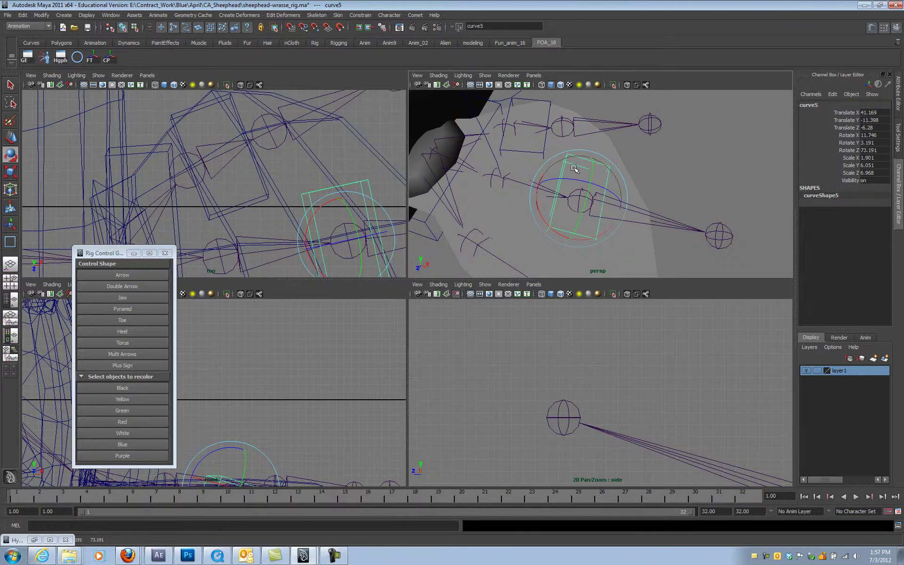
{"action": "key", "text": "ctrl+z"}
{"action": "key", "text": "ctrl+z"}
{"action": "key", "text": "ctrl+z"}
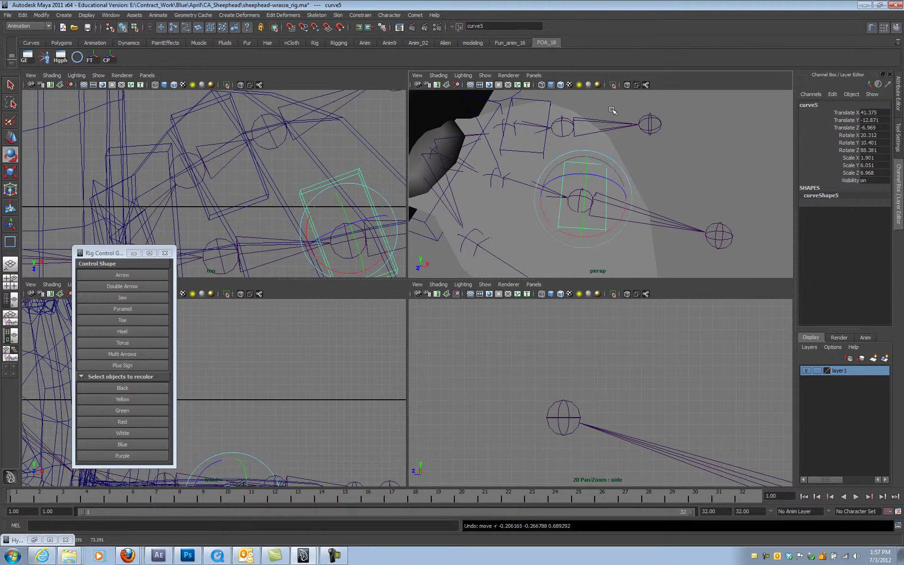
{"action": "key", "text": "ctrl+z"}
{"action": "key", "text": "ctrl+z"}
Snap the copied control by its pivot onto the second joint of the fin's rear ray.
{"action": "left_click_drag", "start_coordinate": [603, 127], "coordinate": [571, 132], "text": "alt"}
{"action": "key", "text": "w"}
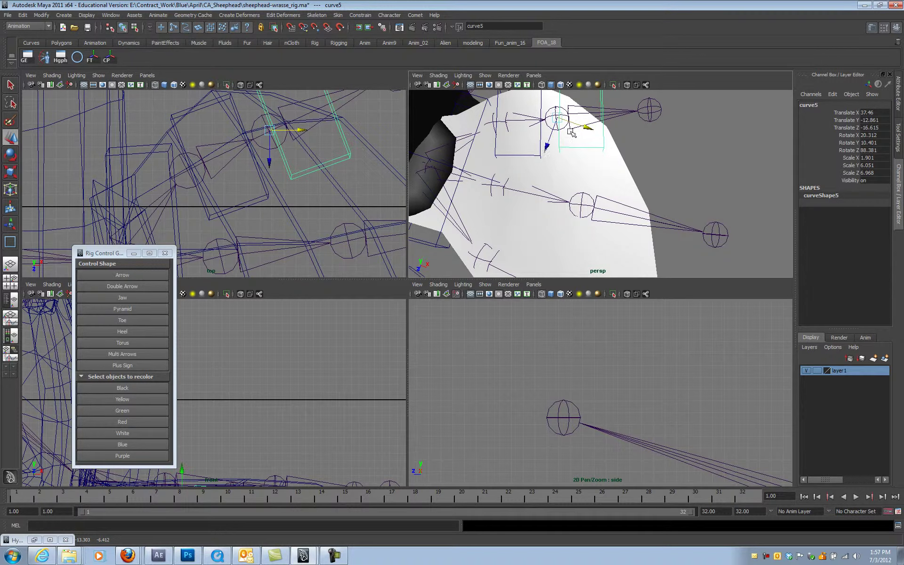
{"action": "middle_click_drag", "start_coordinate": [571, 132], "coordinate": [572, 159], "text": "alt"}
{"action": "mouse_move", "coordinate": [560, 140]}
{"action": "left_mouse_down", "text": "alt"}
{"action": "mouse_move", "coordinate": [562, 118]}
{"action": "mouse_move", "coordinate": [595, 157]}
{"action": "mouse_move", "coordinate": [582, 157]}
{"action": "mouse_move", "coordinate": [581, 180]}
{"action": "left_mouse_up", "text": "alt"}
Try to tilt the outer rear ray control into line with its joint, and undo the rotation.
{"action": "key", "text": "e"}
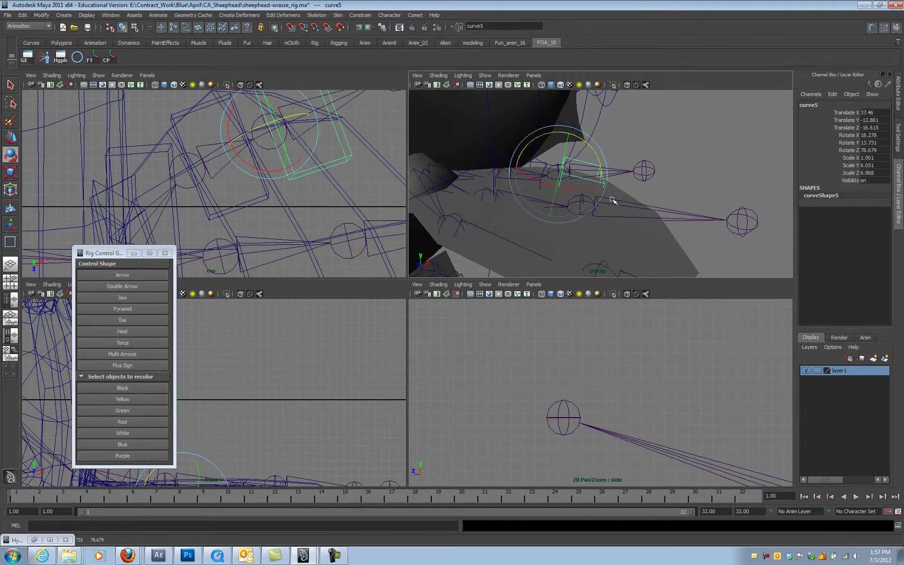
{"action": "key", "text": "z"}
{"action": "key", "text": "z"}
{"action": "key", "text": "z"}
{"action": "key", "text": "z"}
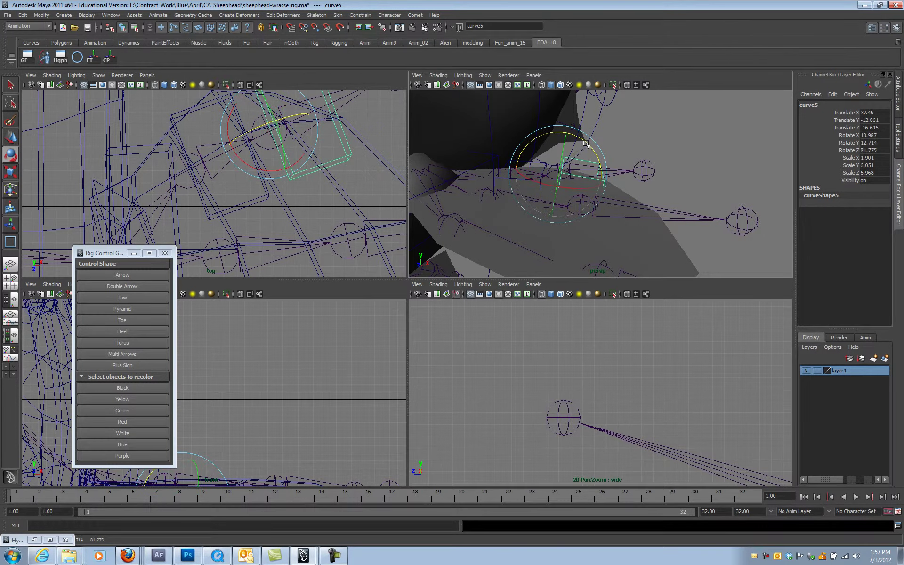
{"action": "left_click_drag", "start_coordinate": [569, 173], "coordinate": [584, 179], "text": "alt"}
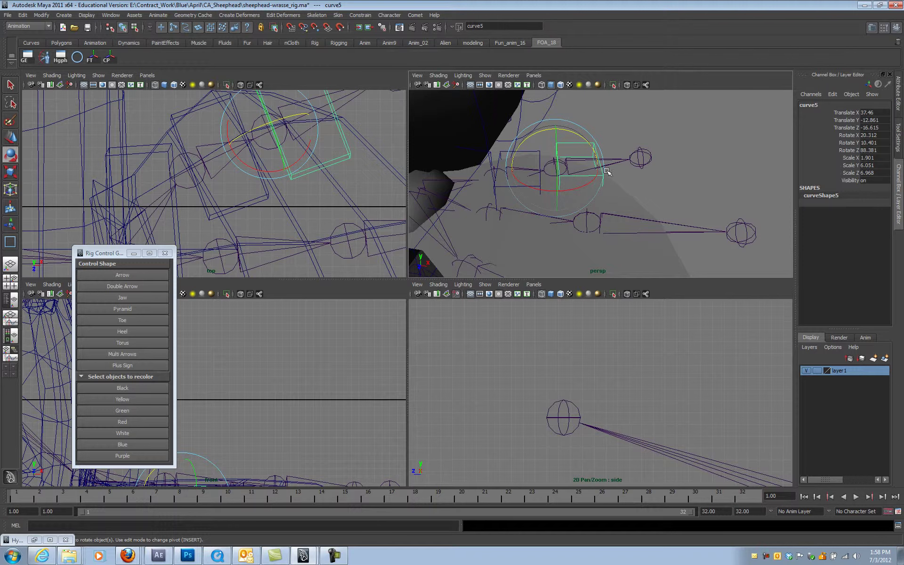
{"action": "left_click_drag", "start_coordinate": [581, 170], "coordinate": [580, 211], "text": "alt"}
{"action": "mouse_move", "coordinate": [563, 155]}
{"action": "left_mouse_down", "text": "alt"}
{"action": "mouse_move", "coordinate": [572, 182]}
{"action": "mouse_move", "coordinate": [571, 94]}
{"action": "mouse_move", "coordinate": [591, 126]}
{"action": "mouse_move", "coordinate": [562, 122]}
{"action": "mouse_move", "coordinate": [558, 142]}
{"action": "left_mouse_up", "text": "alt"}
{"action": "left_click_drag", "start_coordinate": [569, 190], "coordinate": [591, 166], "text": "alt"}
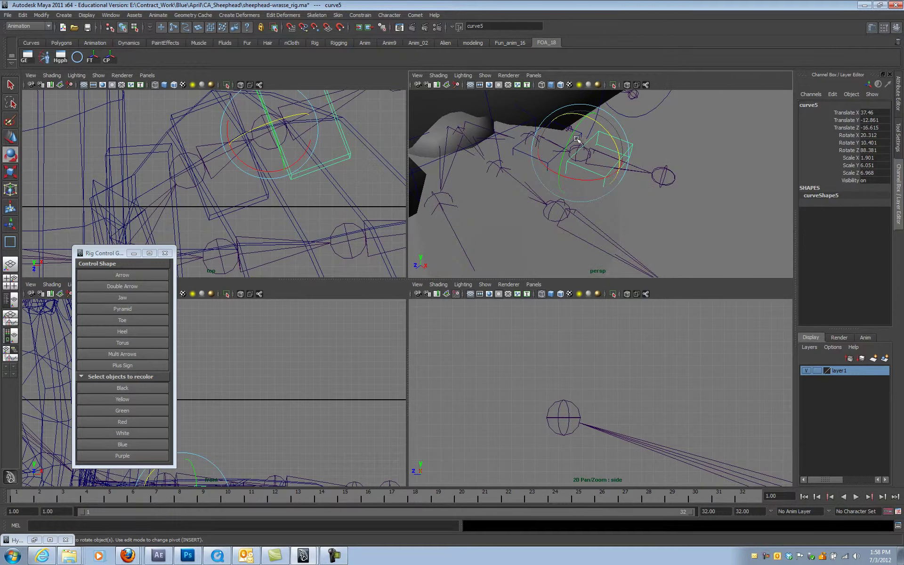
{"action": "left_click_drag", "start_coordinate": [524, 120], "coordinate": [651, 169], "text": "alt"}
{"action": "key", "text": "e"}
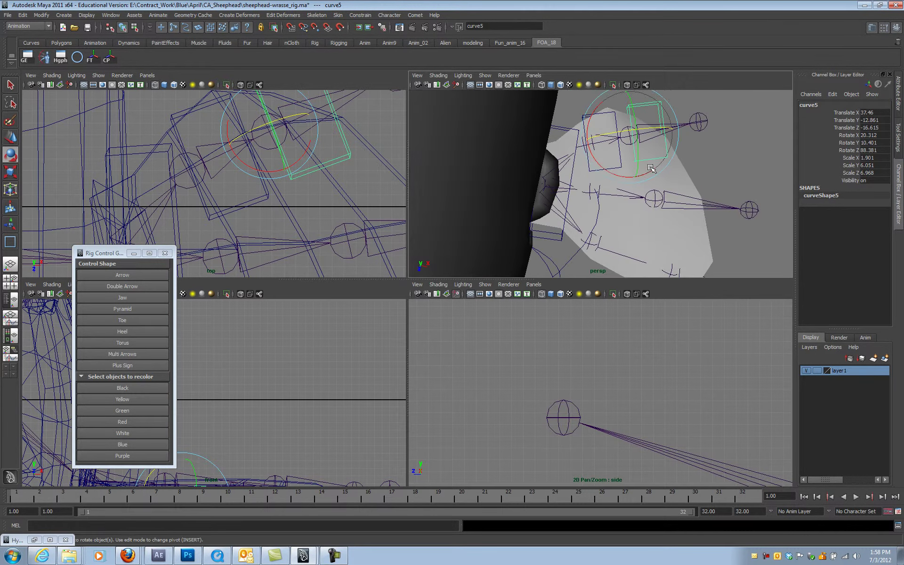
Duplicate the outer rear ray control and snap the copy onto the middle ray's first joint.
{"action": "left_click", "coordinate": [704, 167]}
{"action": "left_click", "coordinate": [640, 160]}
{"action": "key", "text": "w"}
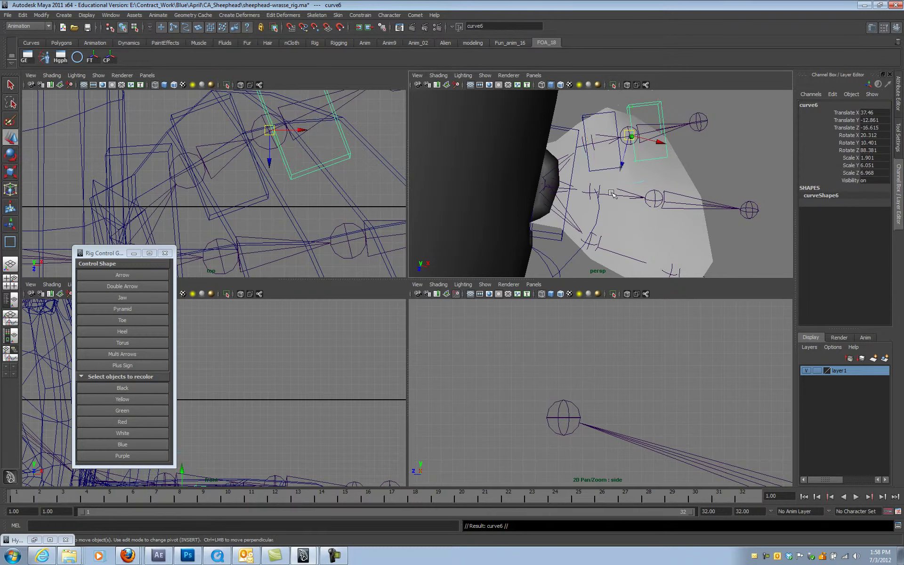
{"action": "left_click_drag", "start_coordinate": [269, 130], "coordinate": [220, 257]}
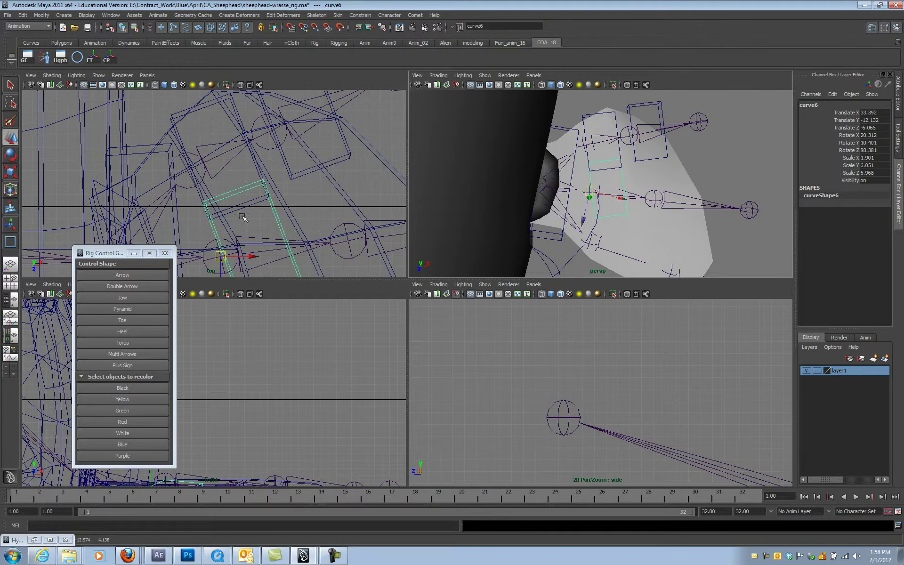
Rotate the middle ray's inner control to 7.641, 7.364, 85.825 so it lines up with the ray.
{"action": "middle_click_drag", "start_coordinate": [244, 214], "coordinate": [272, 158], "text": "alt"}
{"action": "key", "text": "e"}
{"action": "left_click_drag", "start_coordinate": [300, 191], "coordinate": [294, 204]}
{"action": "left_click_drag", "start_coordinate": [621, 200], "coordinate": [687, 145], "text": "alt"}
Duplicate the middle ray's inner control and snap the copy onto that ray's second joint.
{"action": "key", "text": "ctrl+d"}
{"action": "key", "text": "w"}
{"action": "middle_click_drag", "start_coordinate": [676, 211], "coordinate": [661, 189]}
{"action": "left_click_drag", "start_coordinate": [661, 190], "coordinate": [588, 197], "text": "alt"}
Duplicate the middle ray's outer control and snap the copy onto the front ray's first joint.
{"action": "scroll", "coordinate": [588, 197], "scroll_direction": "up", "scroll_amount": 3}
{"action": "key", "text": "ctrl+d"}
{"action": "middle_click_drag", "start_coordinate": [571, 219], "coordinate": [567, 192]}
{"action": "left_click_drag", "start_coordinate": [598, 197], "coordinate": [588, 198], "text": "alt"}
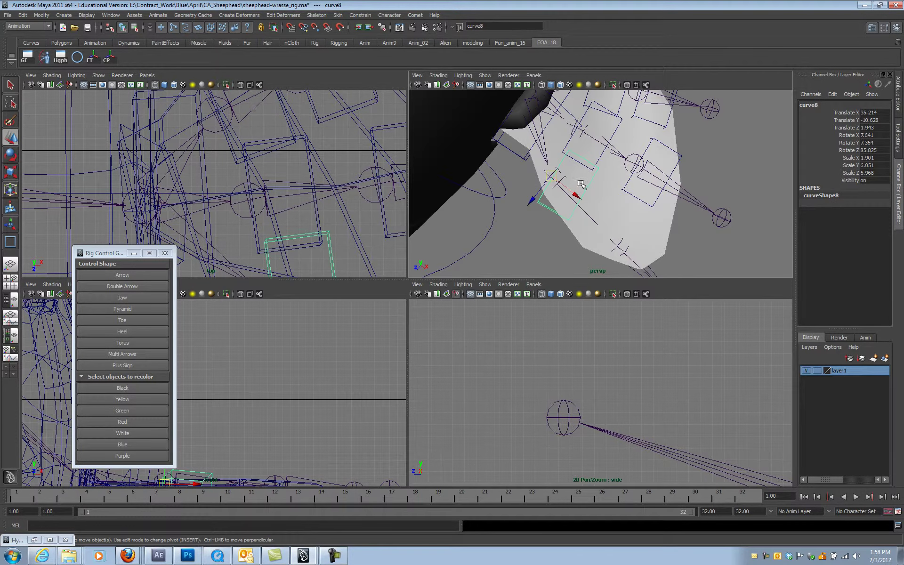
Align the front ray's inner control at Rotate X -11.589 and narrow it to Scale Z 5.285.
{"action": "key", "text": "e"}
{"action": "mouse_move", "coordinate": [552, 158]}
{"action": "left_mouse_down", "text": "alt"}
{"action": "mouse_move", "coordinate": [575, 133]}
{"action": "mouse_move", "coordinate": [557, 166]}
{"action": "left_mouse_up", "text": "alt"}
{"action": "key", "text": "f"}
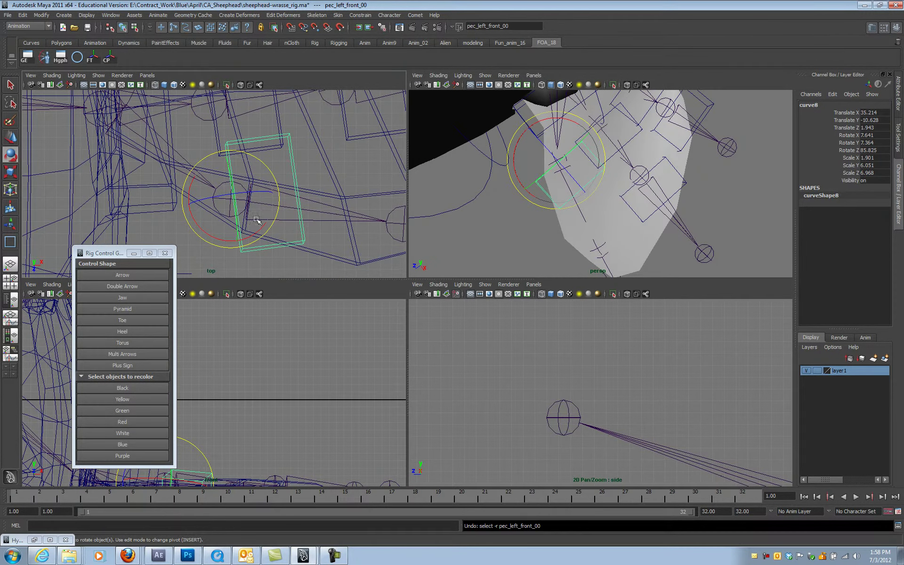
{"action": "left_click_drag", "start_coordinate": [232, 242], "coordinate": [212, 241]}
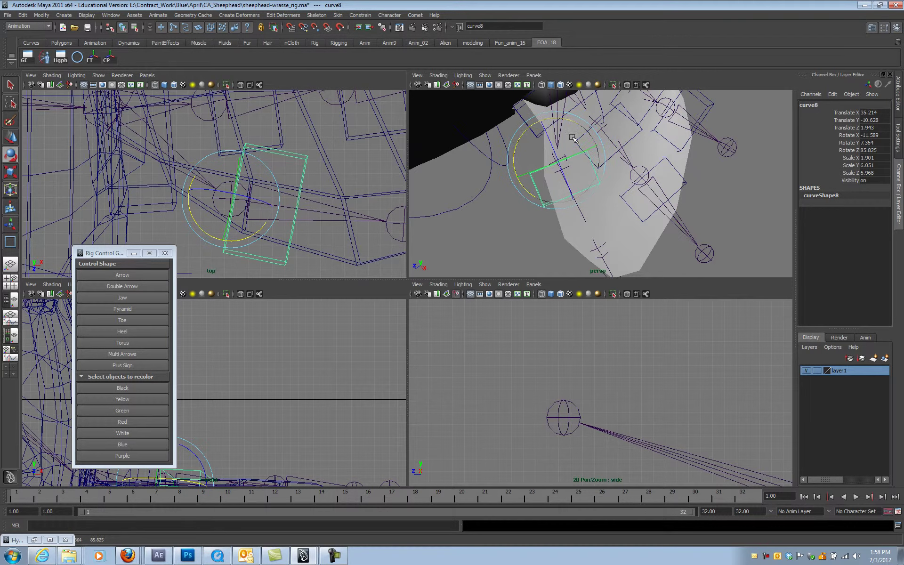
{"action": "left_click_drag", "start_coordinate": [534, 149], "coordinate": [588, 149], "text": "alt"}
{"action": "key", "text": "r"}
{"action": "middle_click_drag", "start_coordinate": [587, 163], "coordinate": [591, 168]}
{"action": "left_click_drag", "start_coordinate": [591, 168], "coordinate": [608, 179], "text": "alt"}
Duplicate the front ray's inner control and snap the copy onto that ray's second joint.
{"action": "key", "text": "ctrl+d"}
{"action": "key", "text": "w"}
{"action": "key", "text": "v"}
{"action": "middle_click_drag", "start_coordinate": [626, 228], "coordinate": [636, 230]}
{"action": "left_click_drag", "start_coordinate": [652, 225], "coordinate": [469, 156], "text": "alt"}
Lengthen the inner controls of the front and middle rays, the middle one to Scale Y about 10.3.
{"action": "left_click", "coordinate": [580, 192]}
{"action": "key", "text": "r"}
{"action": "left_click", "coordinate": [509, 171]}
{"action": "key", "text": "ctrl+z"}
{"action": "left_click", "coordinate": [583, 162]}
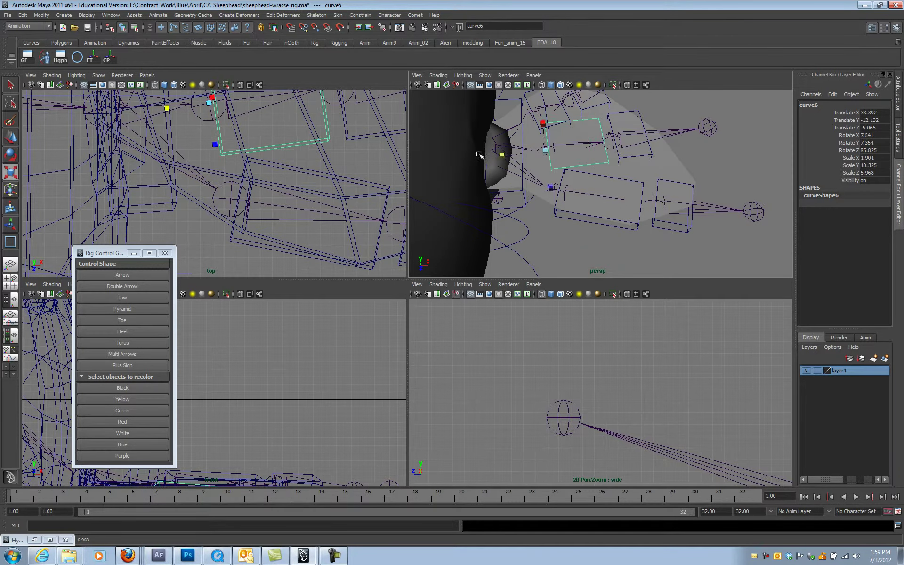
Lengthen the middle ray's outer control to Scale Y 10.732 and clear the selection.
{"action": "left_click", "coordinate": [645, 163]}
{"action": "left_click_drag", "start_coordinate": [583, 154], "coordinate": [548, 157]}
{"action": "left_click_drag", "start_coordinate": [679, 219], "coordinate": [641, 166], "text": "alt"}
{"action": "left_click", "coordinate": [721, 171]}
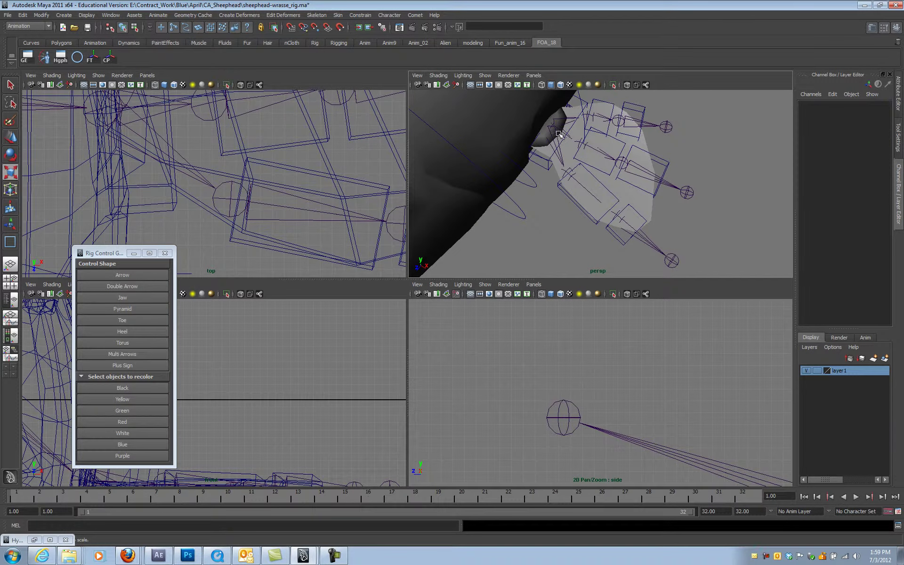
Select all seven left pectoral fin controls, ending with the front ray's outer one, and rename that last-selected control L_Fin6.
{"action": "left_click", "coordinate": [544, 162]}
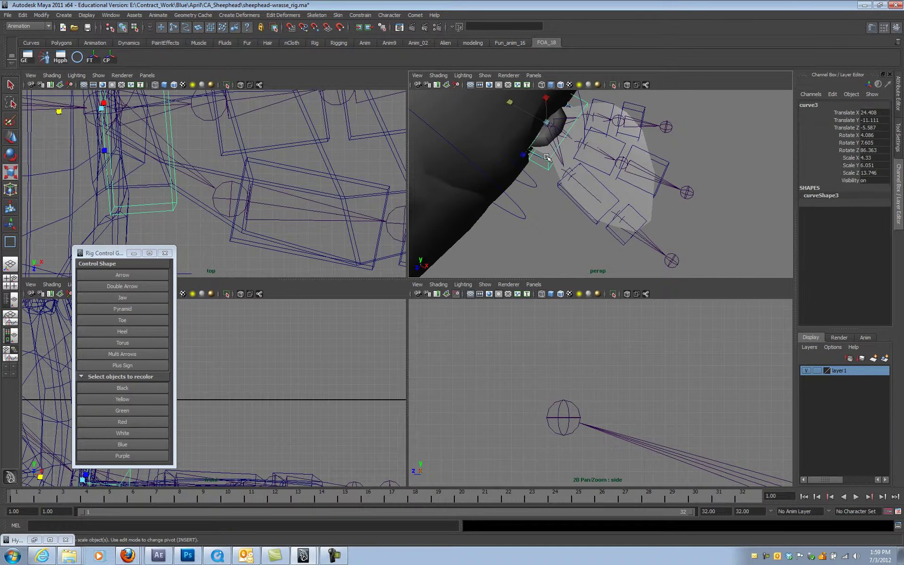
{"action": "left_click", "coordinate": [565, 195], "text": "shift"}
{"action": "left_click", "coordinate": [607, 138], "text": "shift"}
{"action": "left_click", "coordinate": [610, 102], "text": "shift"}
{"action": "left_click", "coordinate": [639, 110], "text": "shift"}
{"action": "left_click", "coordinate": [668, 163], "text": "shift"}
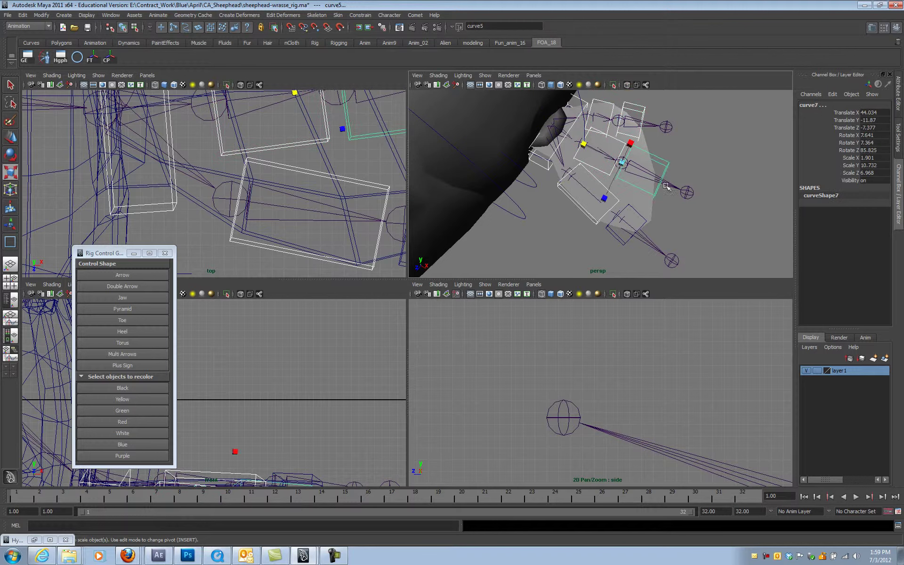
{"action": "left_click", "coordinate": [641, 226], "text": "shift"}
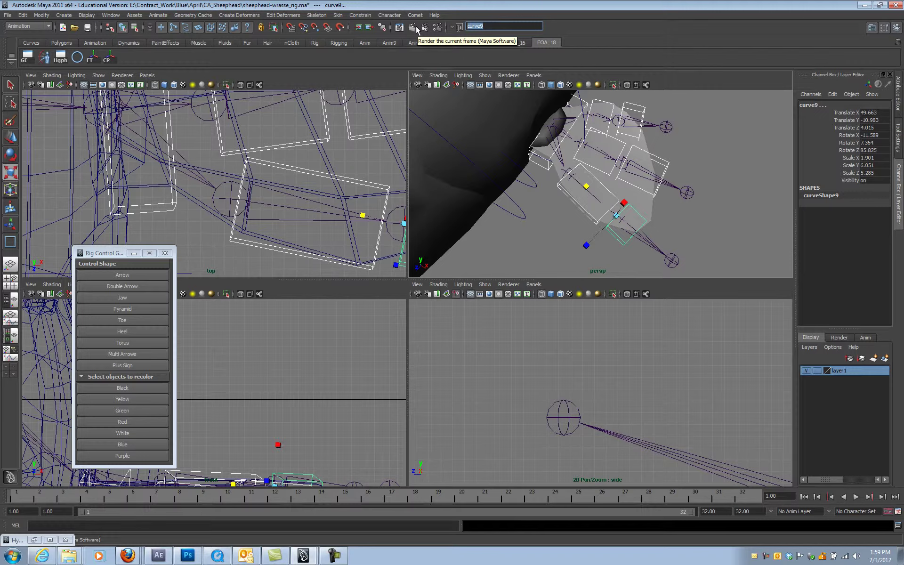
{"action": "key", "text": "BackSpace"}
{"action": "type", "text": "L_Fin6"}
{"action": "key", "text": "Return"}
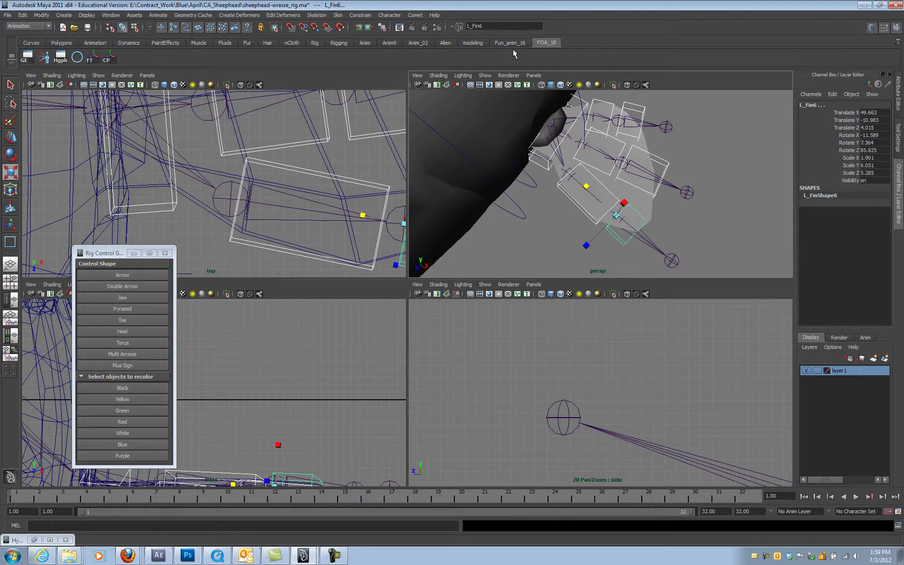
Rename the front ray's inner and outer controls L_Fin_Front together.
{"action": "left_click", "coordinate": [598, 230]}
{"action": "left_click", "coordinate": [592, 226]}
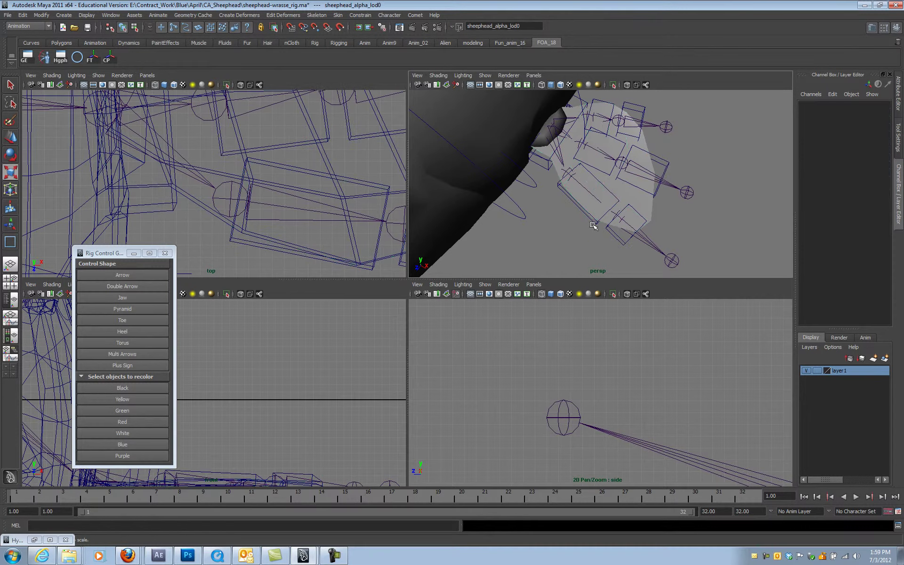
{"action": "left_click", "coordinate": [592, 223]}
{"action": "left_click", "coordinate": [606, 230], "text": "shift"}
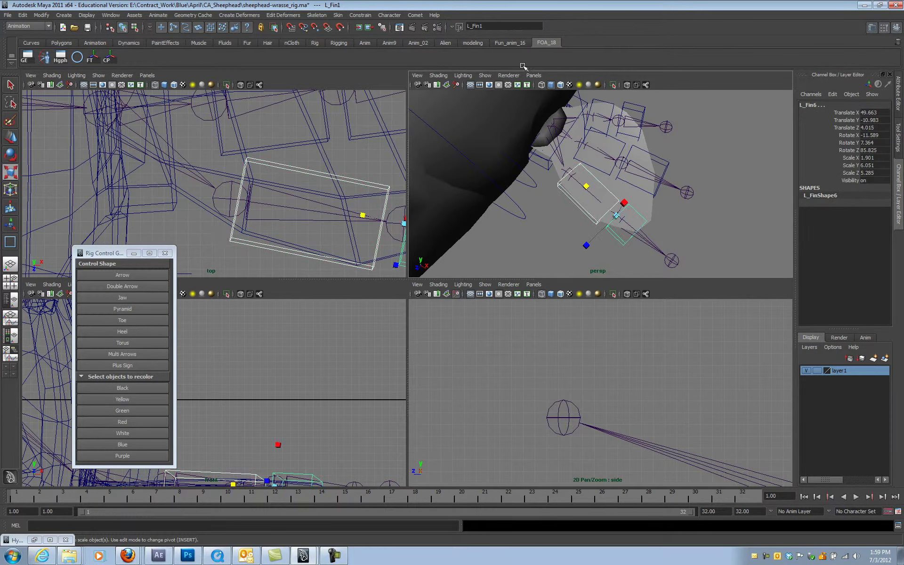
{"action": "left_click", "coordinate": [505, 26]}
{"action": "left_click", "coordinate": [506, 26]}
{"action": "key", "text": "Return"}
Rename the middle ray's two controls L_Fin_Mid and the remaining short ray's two controls L_Fin_Bottom.
{"action": "left_click", "coordinate": [627, 147]}
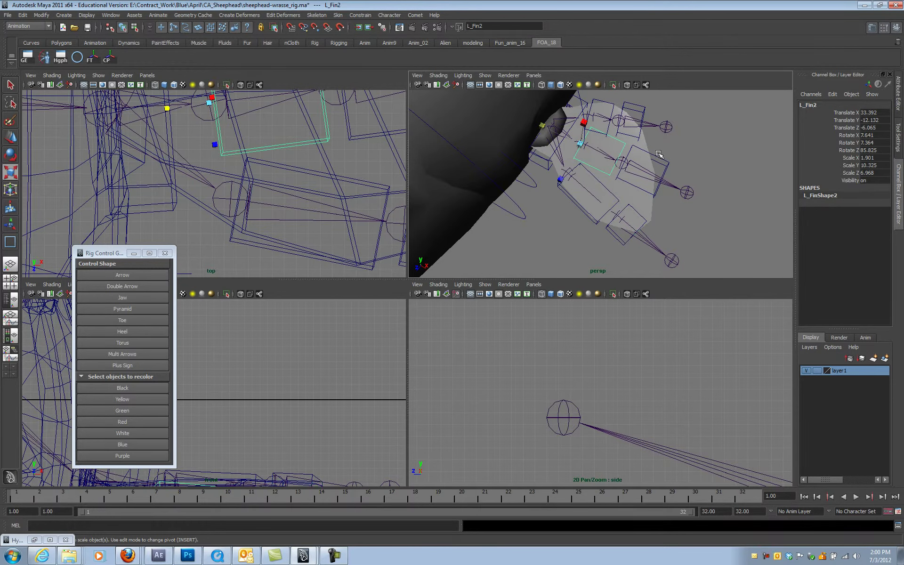
{"action": "left_click", "coordinate": [517, 27]}
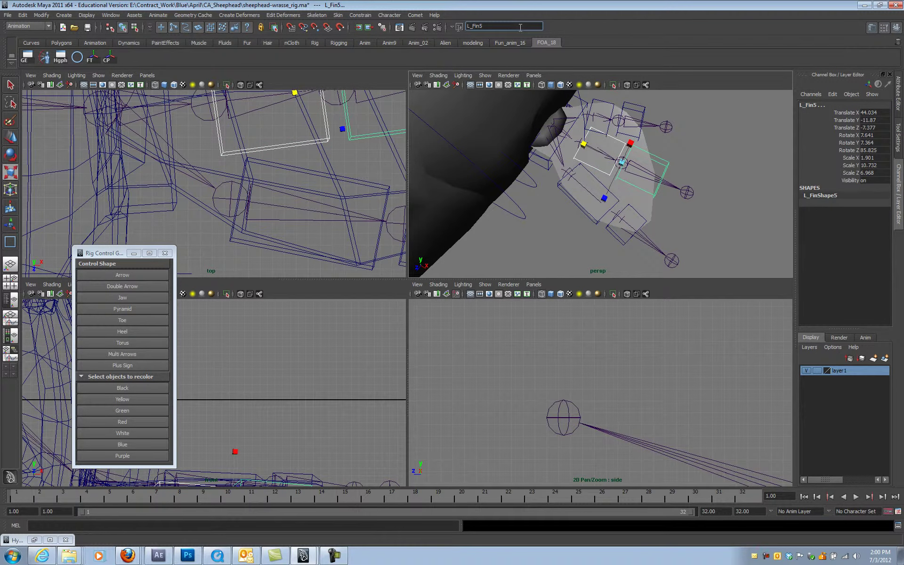
{"action": "key", "text": "Return"}
{"action": "left_click", "coordinate": [611, 102]}
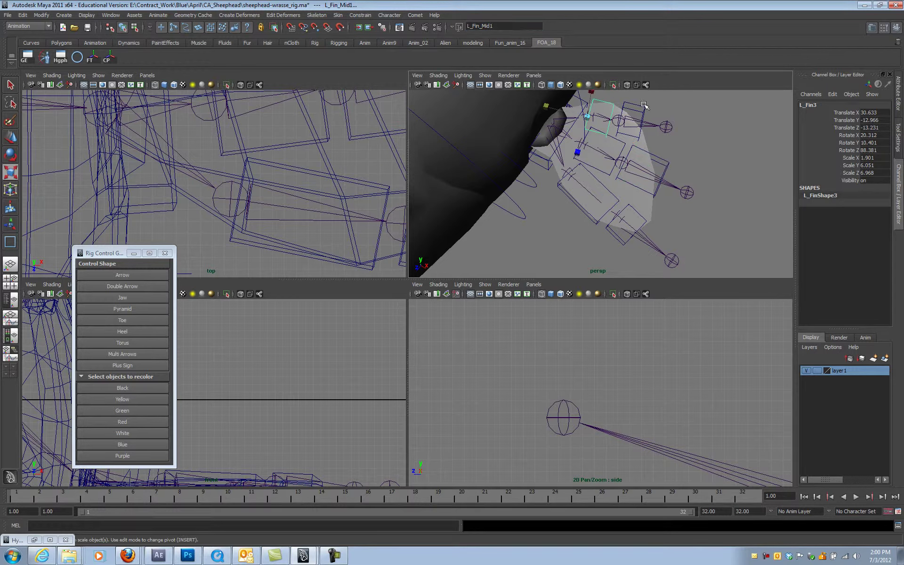
{"action": "left_click", "coordinate": [643, 104], "text": "shift"}
{"action": "left_click", "coordinate": [522, 27]}
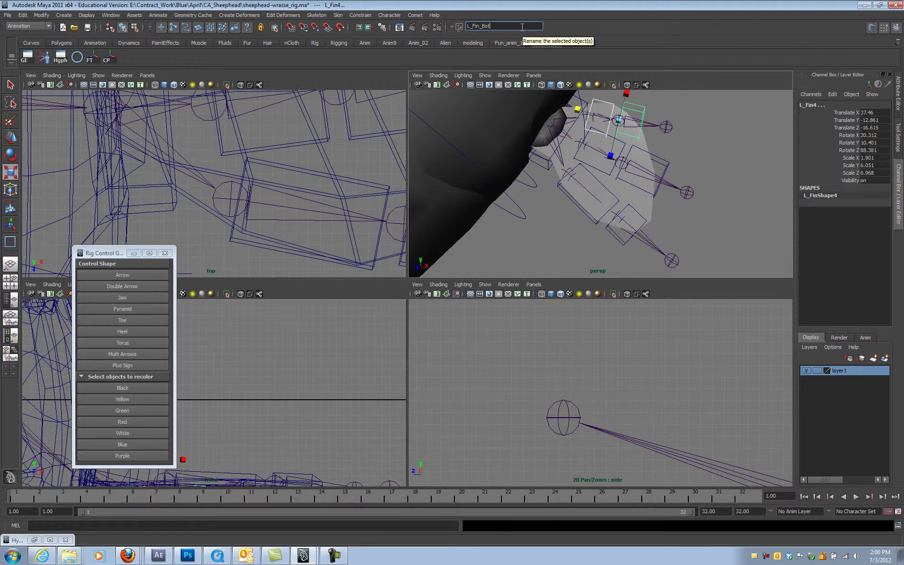
{"action": "key", "text": "Return"}
Parent the outer control of each of the three fin rays to that ray's inner control.
{"action": "left_click_drag", "start_coordinate": [607, 174], "coordinate": [670, 214], "text": "alt"}
{"action": "left_click", "coordinate": [607, 227]}
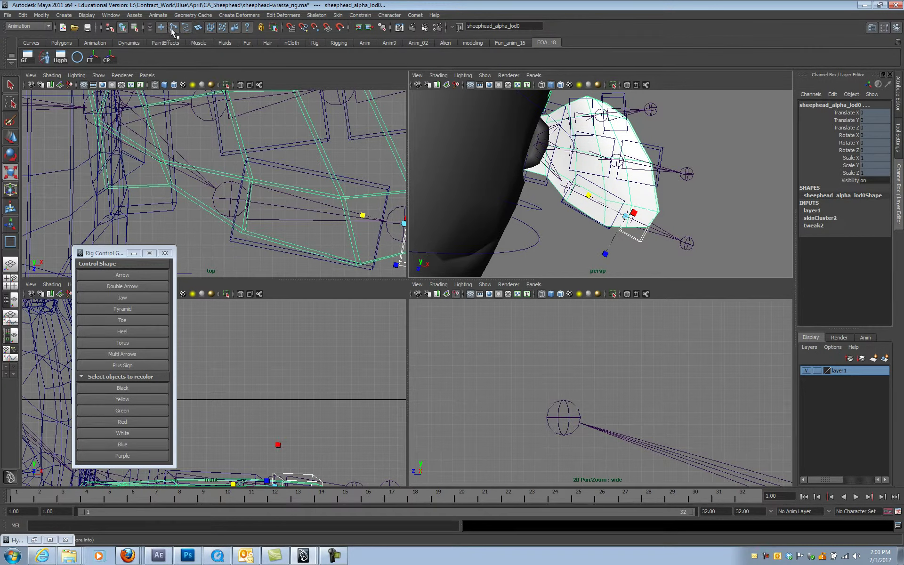
{"action": "left_click_drag", "start_coordinate": [649, 248], "coordinate": [593, 220]}
{"action": "left_click", "coordinate": [593, 221]}
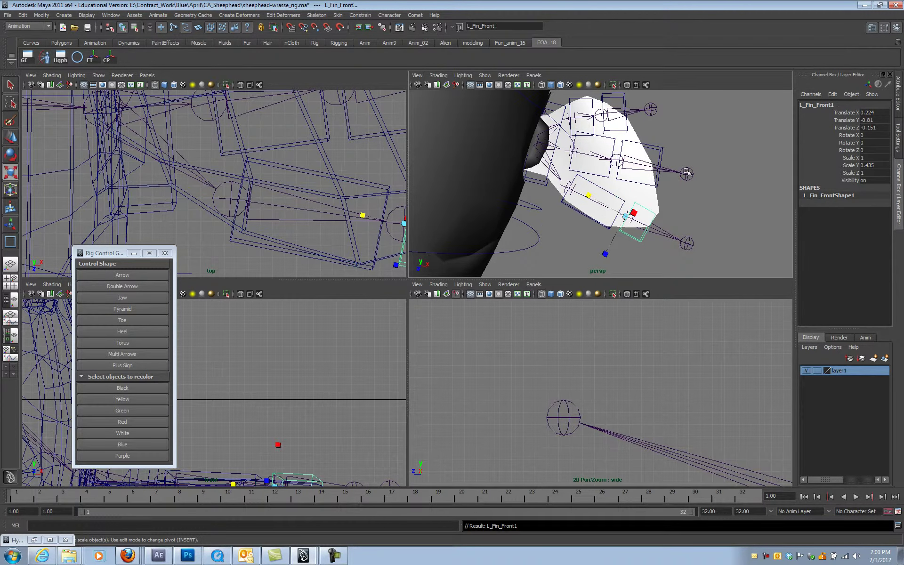
{"action": "left_click", "coordinate": [596, 148]}
{"action": "left_click", "coordinate": [603, 137], "text": "shift"}
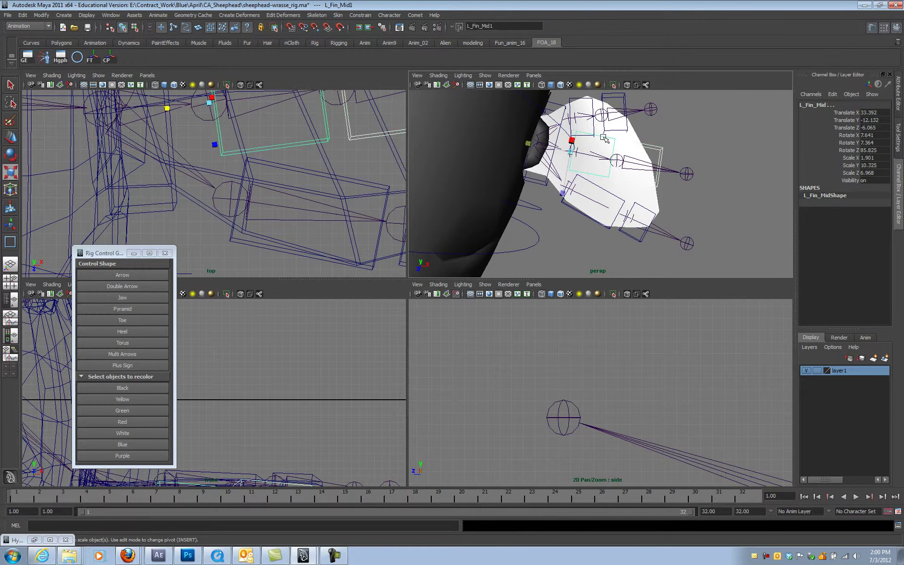
{"action": "key", "text": "p"}
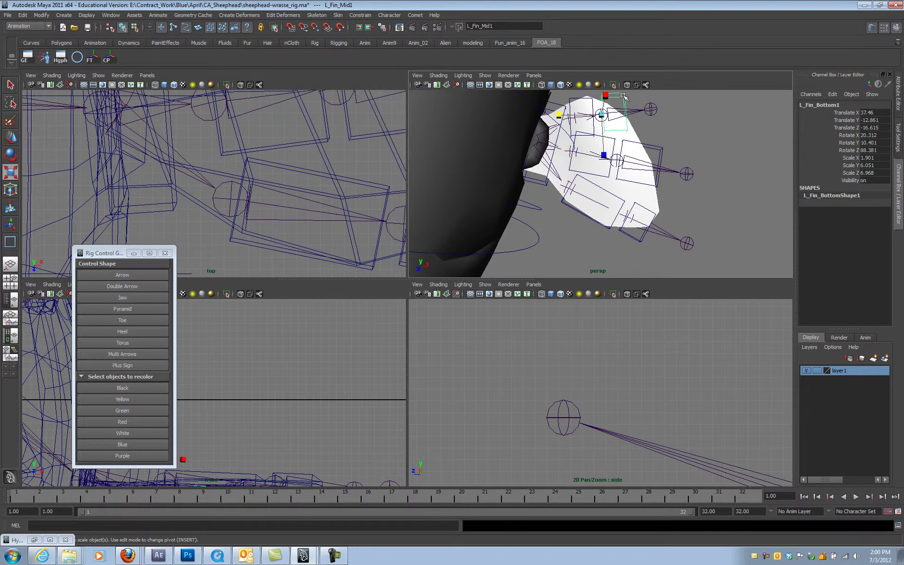
{"action": "left_click", "coordinate": [584, 101]}
{"action": "key", "text": "p"}
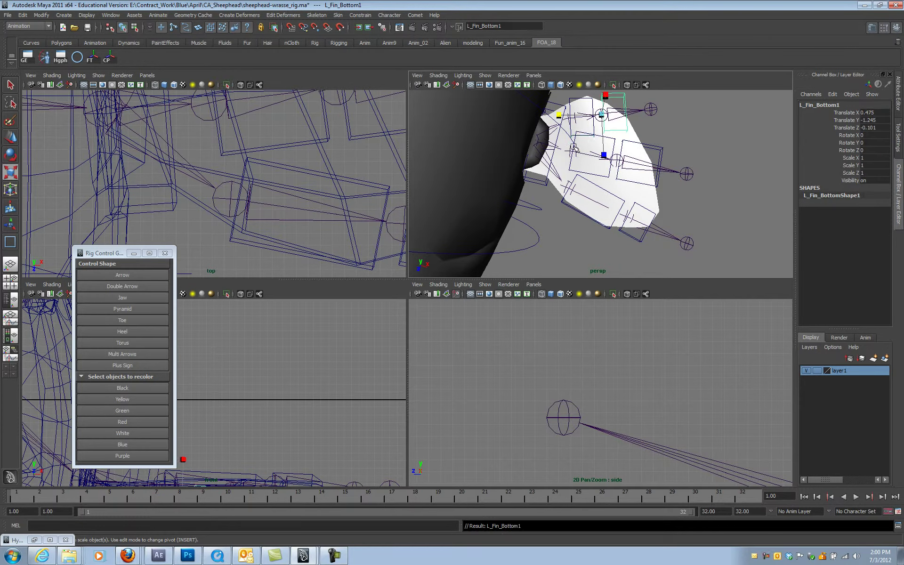
Parent the three inner ray controls L_Fin_Front, L_Fin_Mid and L_Fin_Bottom to the fin's base control L_Fin.
{"action": "left_click", "coordinate": [572, 209]}
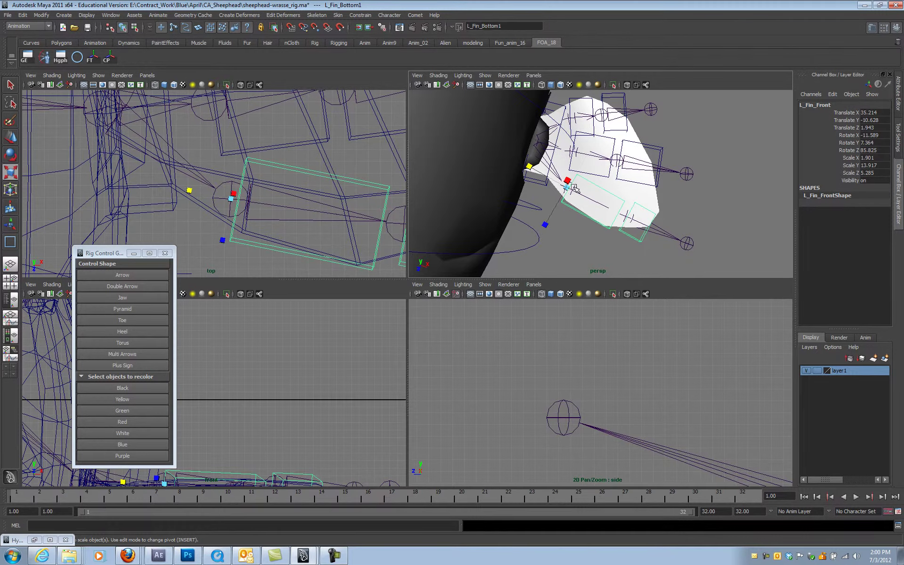
{"action": "left_click", "coordinate": [610, 143], "text": "shift"}
{"action": "left_click", "coordinate": [583, 98]}
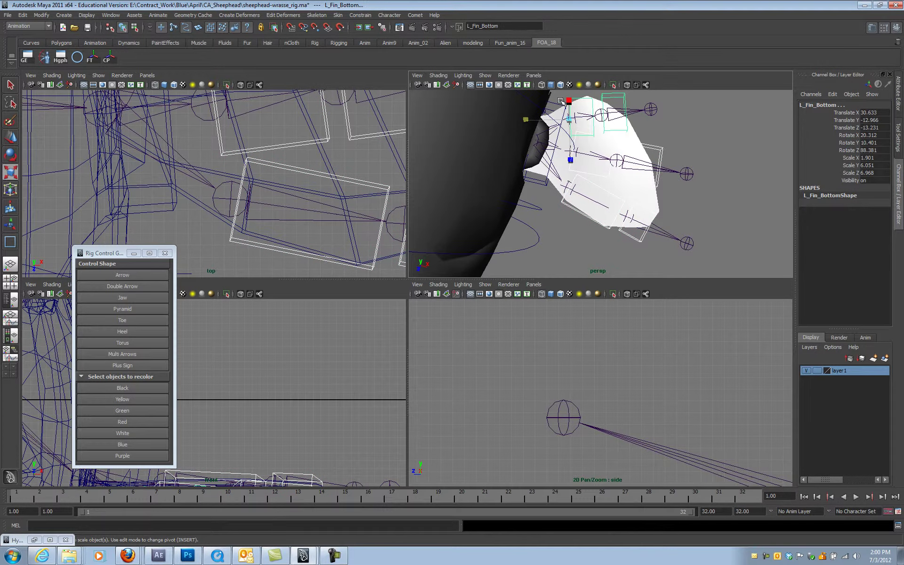
{"action": "left_click", "coordinate": [554, 103]}
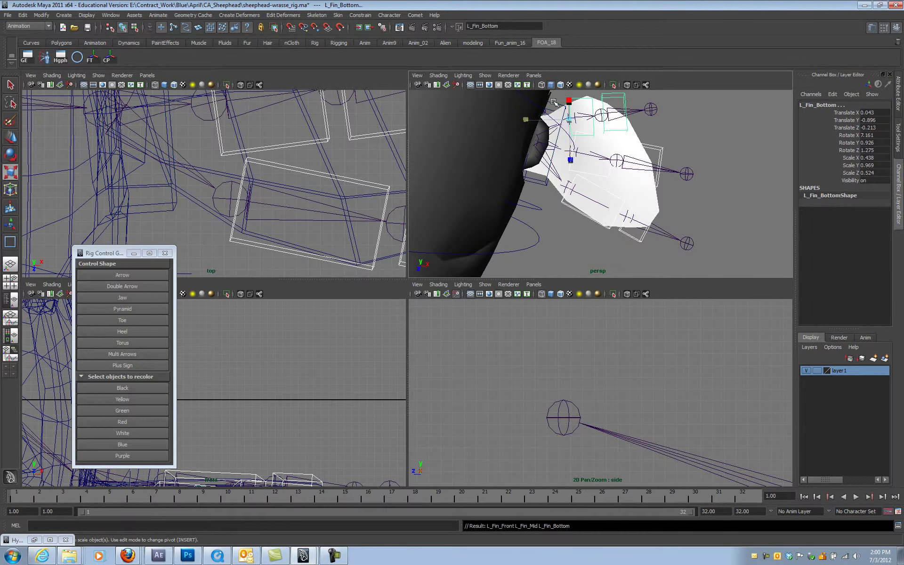
Inspect the rotation pivot of the front ray's inner control with the Rotate tool.
{"action": "left_click", "coordinate": [579, 191]}
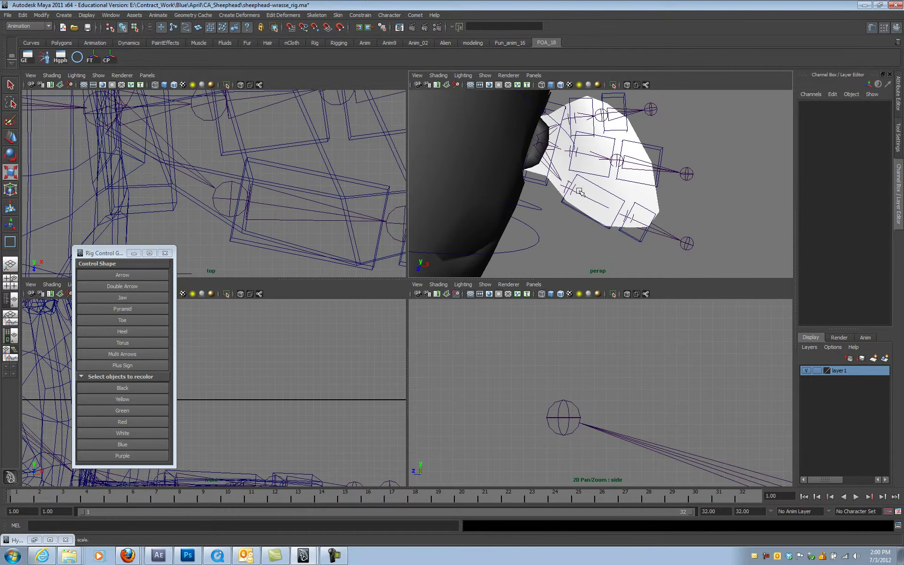
{"action": "left_click", "coordinate": [543, 188]}
{"action": "key", "text": "e"}
{"action": "left_click_drag", "start_coordinate": [554, 141], "coordinate": [605, 179]}
{"action": "left_click", "coordinate": [565, 204]}
{"action": "left_click_drag", "start_coordinate": [310, 191], "coordinate": [155, 278], "text": "alt"}
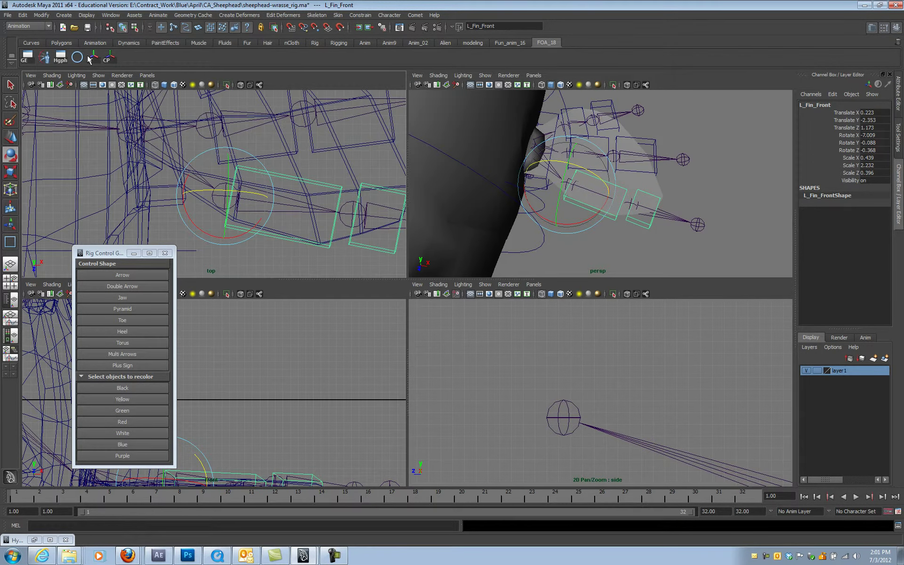
Check the parenting of the L_Fin controls in the Hypergraph Hierarchy, selecting nodes at each level, and put the window away.
{"action": "left_click", "coordinate": [60, 56]}
{"action": "key", "text": "f"}
{"action": "left_click", "coordinate": [205, 254]}
{"action": "left_click_drag", "start_coordinate": [169, 272], "coordinate": [174, 289]}
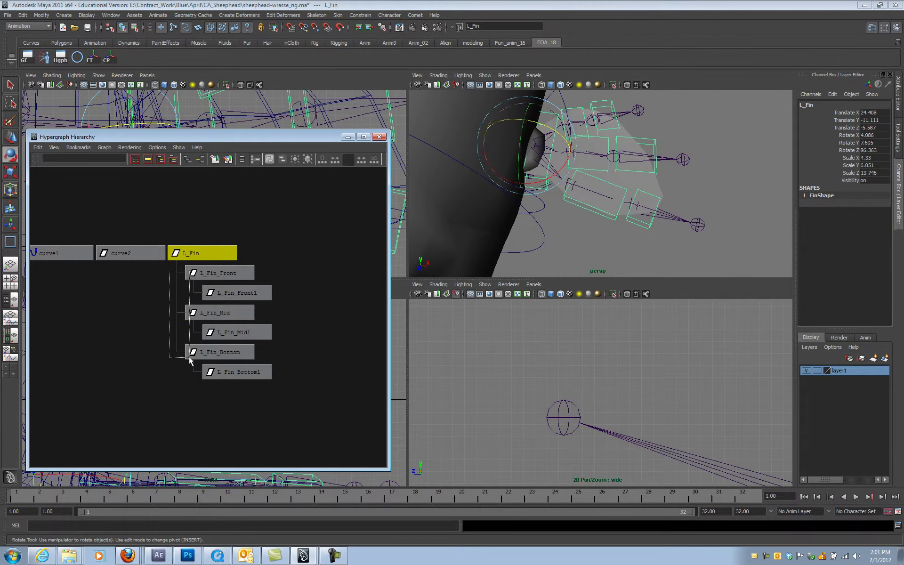
{"action": "left_click_drag", "start_coordinate": [188, 357], "coordinate": [190, 358]}
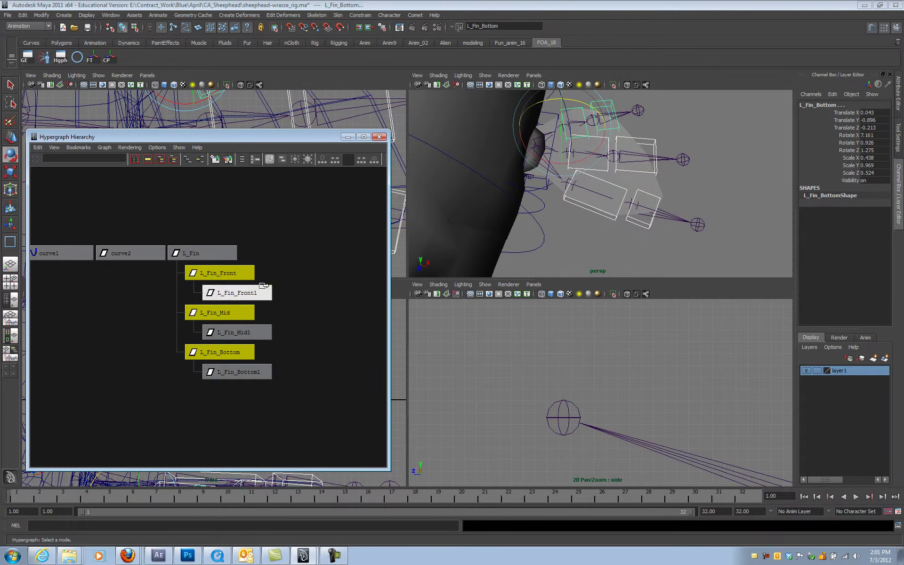
{"action": "left_click", "coordinate": [244, 293]}
{"action": "left_click", "coordinate": [266, 330]}
{"action": "left_click", "coordinate": [243, 372]}
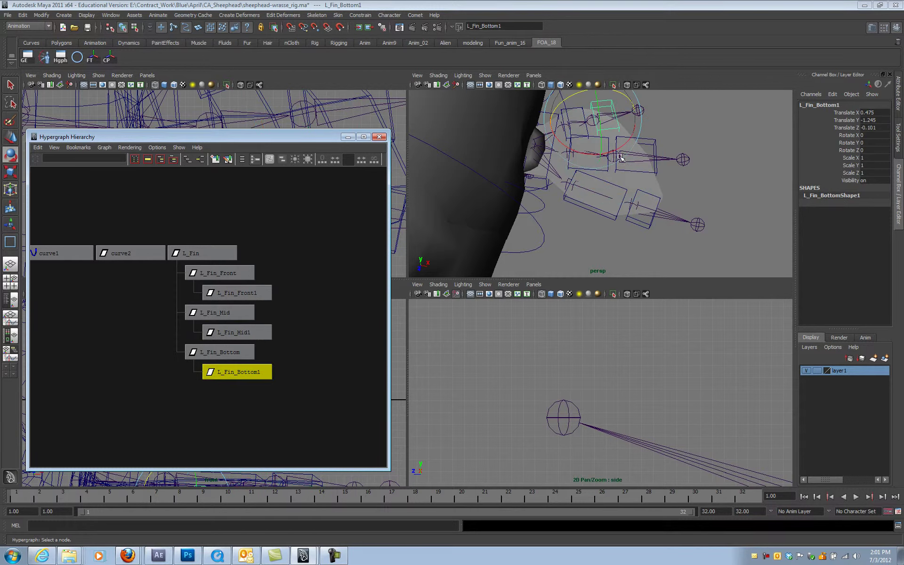
{"action": "left_click_drag", "start_coordinate": [631, 214], "coordinate": [579, 214], "text": "alt"}
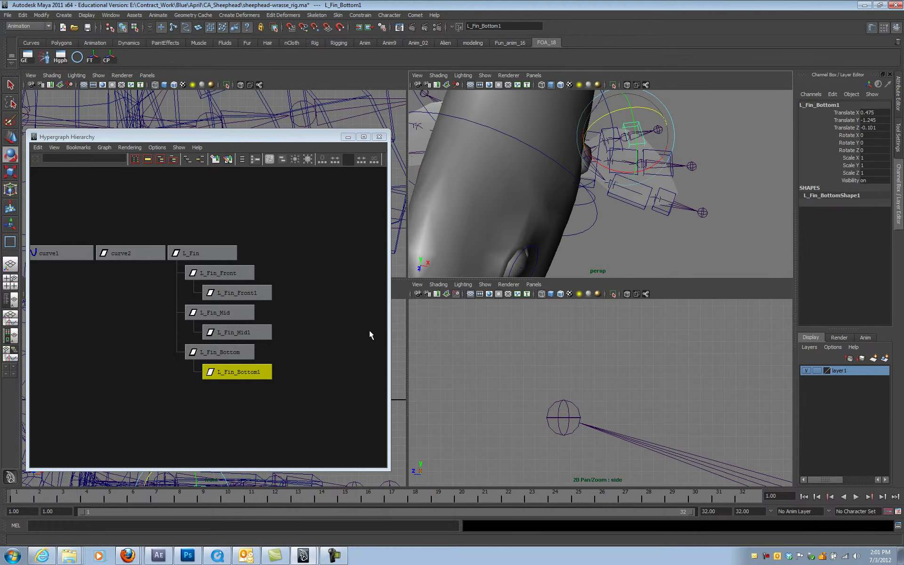
{"action": "left_click", "coordinate": [347, 137]}
Recolor the whole L_Fin control hierarchy yellow.
{"action": "left_click_drag", "start_coordinate": [593, 155], "coordinate": [565, 165], "text": "alt"}
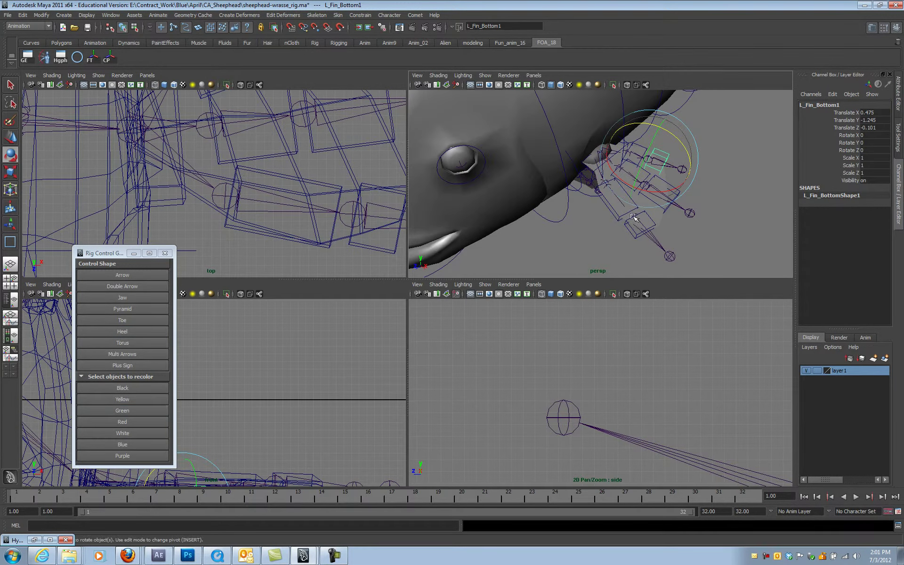
{"action": "left_click_drag", "start_coordinate": [588, 212], "coordinate": [654, 218], "text": "alt"}
{"action": "left_click", "coordinate": [644, 236]}
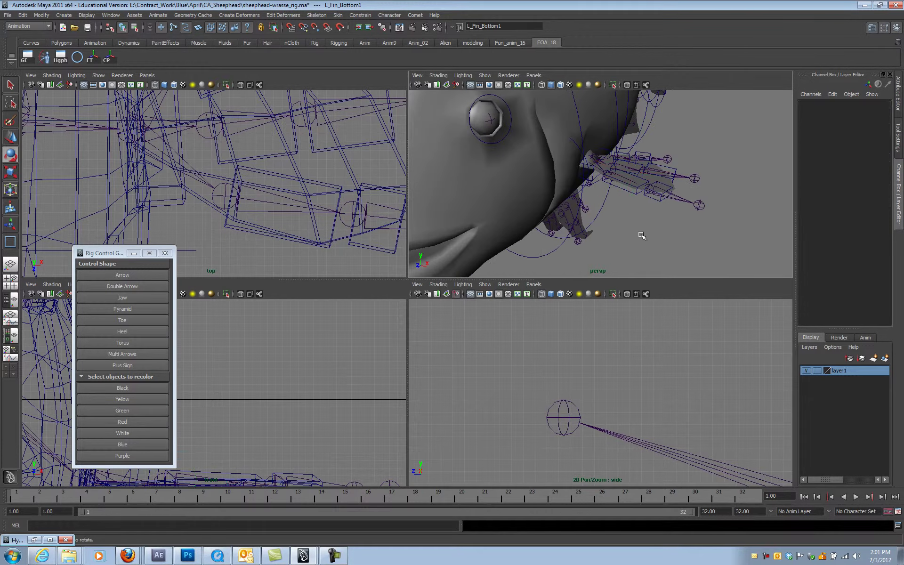
{"action": "left_click", "coordinate": [588, 165]}
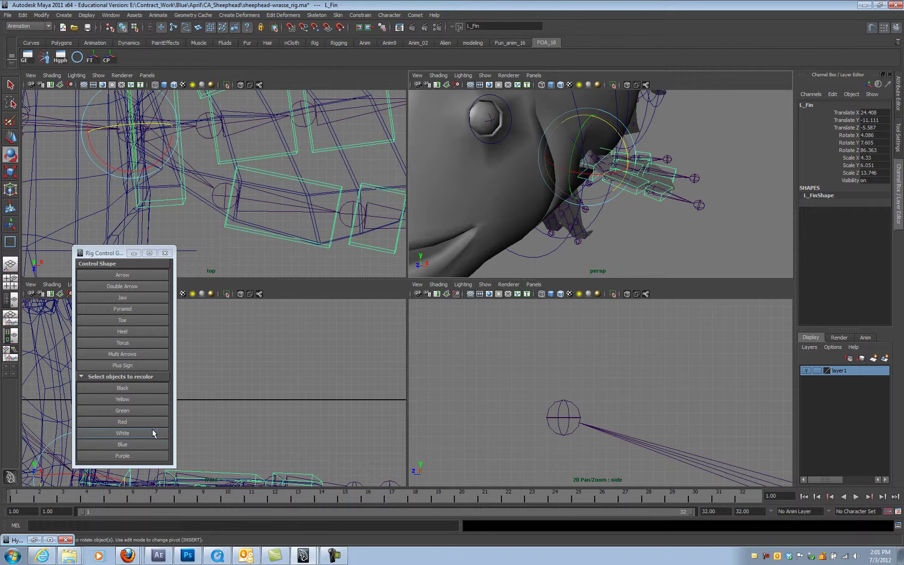
{"action": "left_click", "coordinate": [147, 399]}
{"action": "left_click", "coordinate": [146, 398]}
{"action": "left_click_drag", "start_coordinate": [699, 169], "coordinate": [577, 154], "text": "alt"}
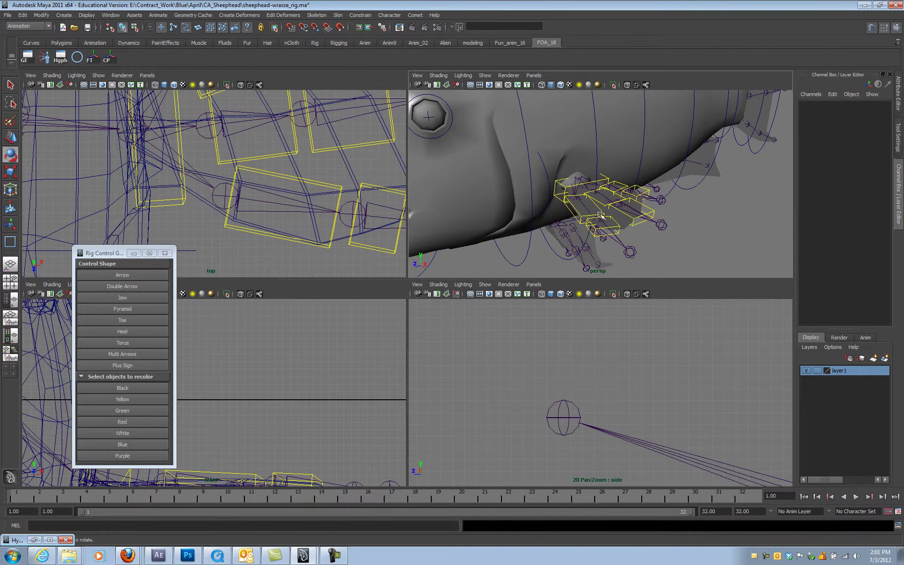
{"action": "left_click_drag", "start_coordinate": [600, 215], "coordinate": [643, 188], "text": "alt"}
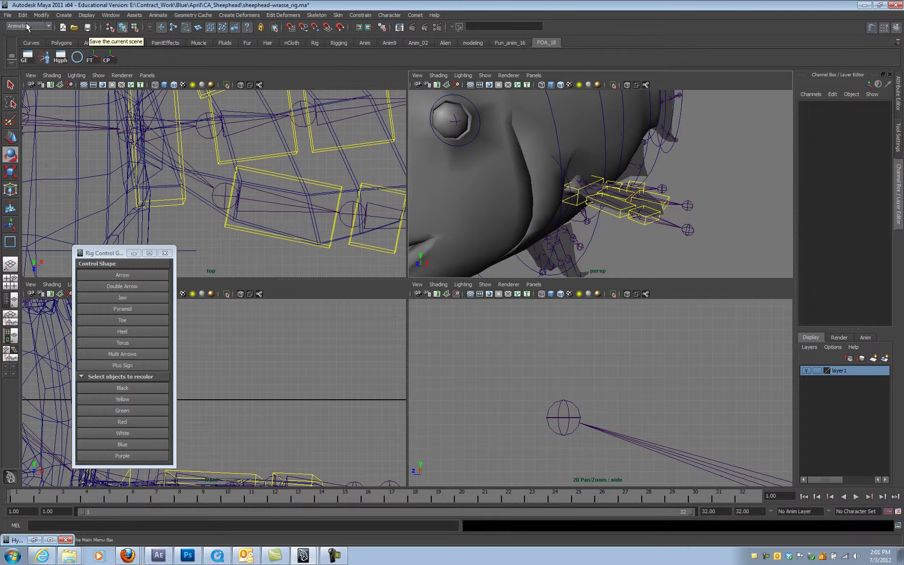
Save the scene under the new name sheephead-wrasse_rig02.ma in the CA_Sheephead folder.
{"action": "left_click", "coordinate": [8, 15]}
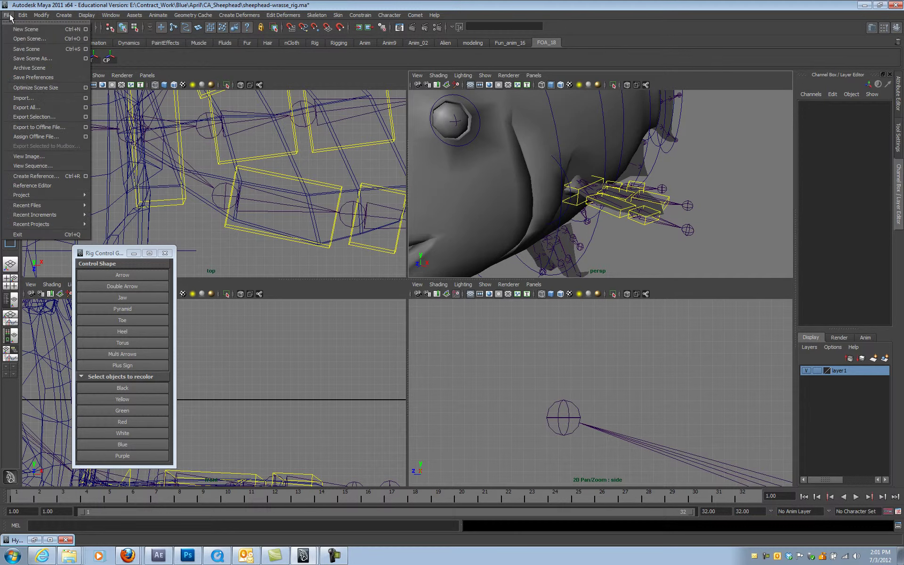
{"action": "left_click", "coordinate": [22, 58]}
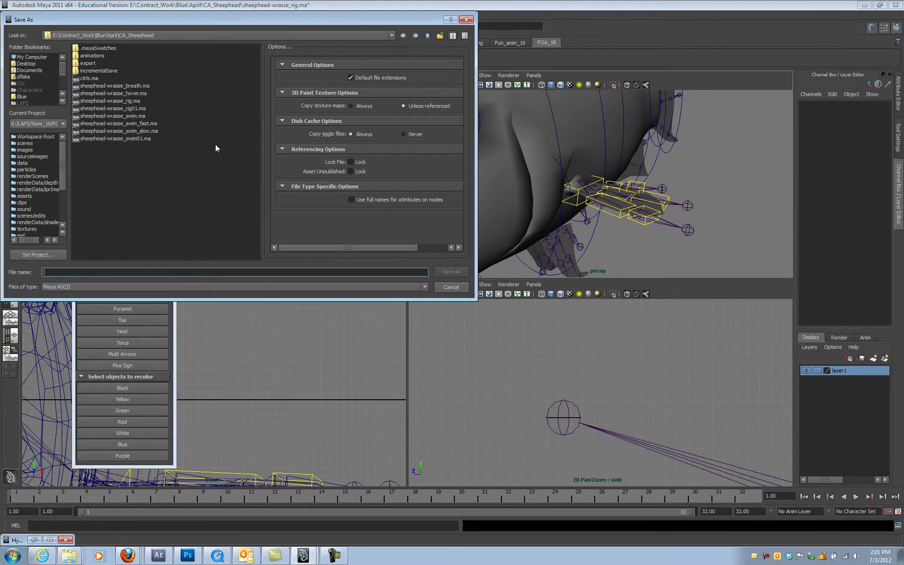
{"action": "left_click", "coordinate": [132, 109]}
{"action": "left_click", "coordinate": [131, 271]}
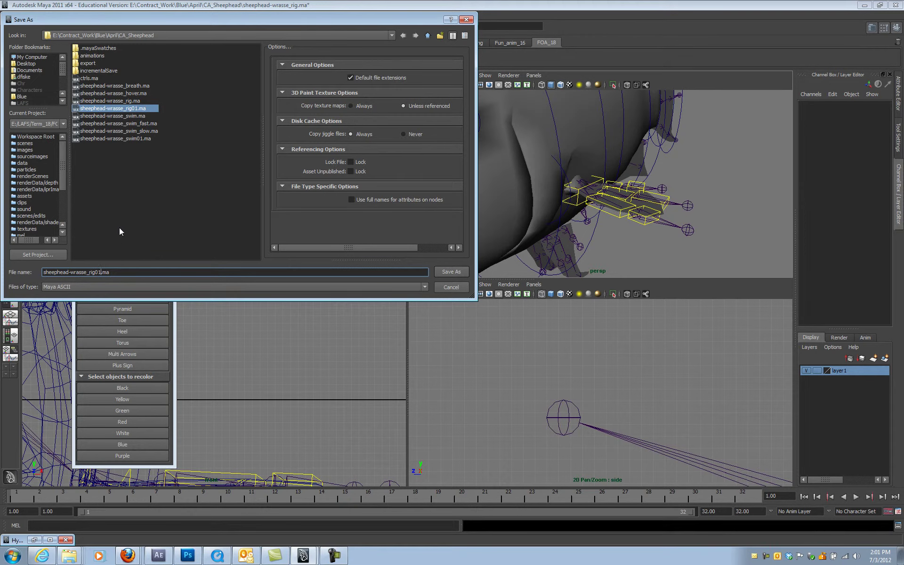
{"action": "key", "text": "BackSpace"}
{"action": "key", "text": "BackSpace"}
{"action": "key", "text": "BackSpace"}
{"action": "key", "text": "BackSpace"}
{"action": "type", "text": "2.ma"}
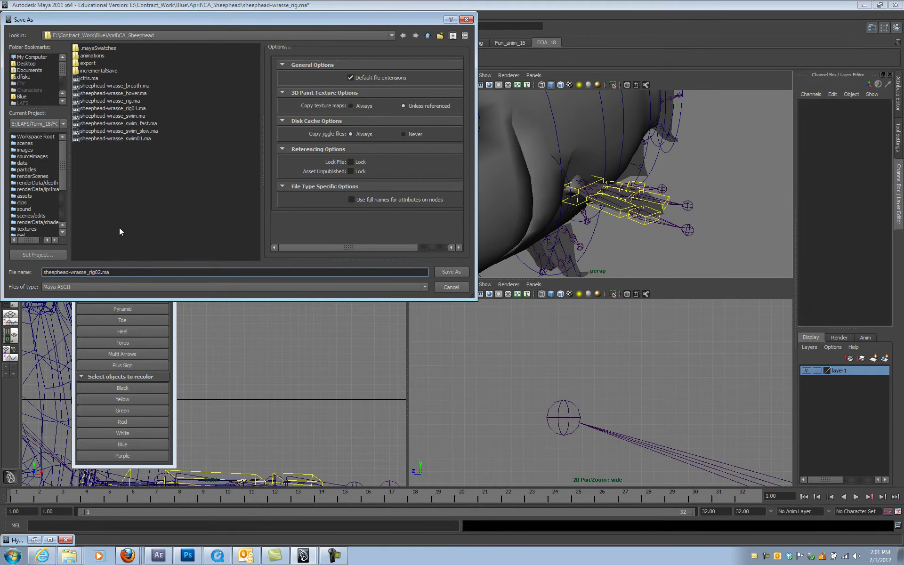
{"action": "left_click", "coordinate": [451, 272]}
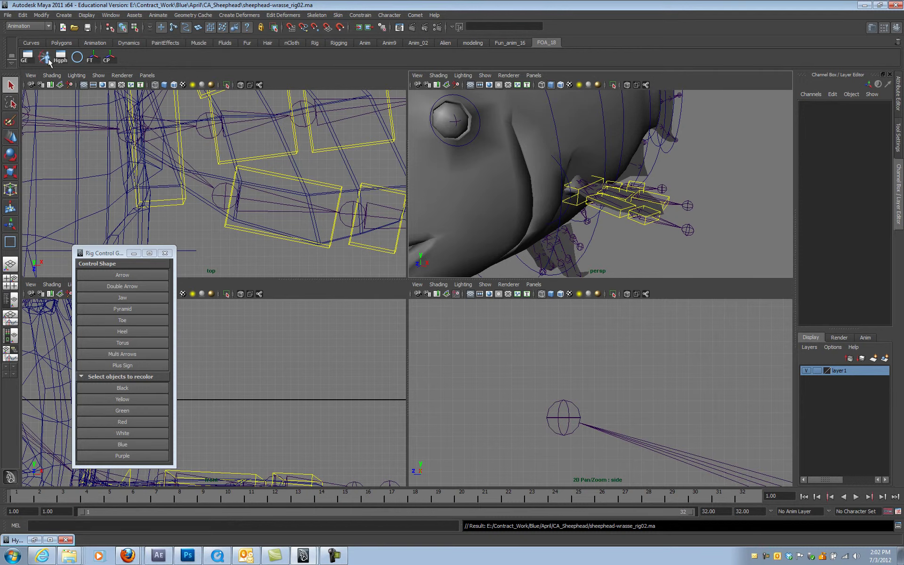
Select all seven L_Fin controls in the Hypergraph Hierarchy and freeze their transformations.
{"action": "left_click", "coordinate": [61, 57]}
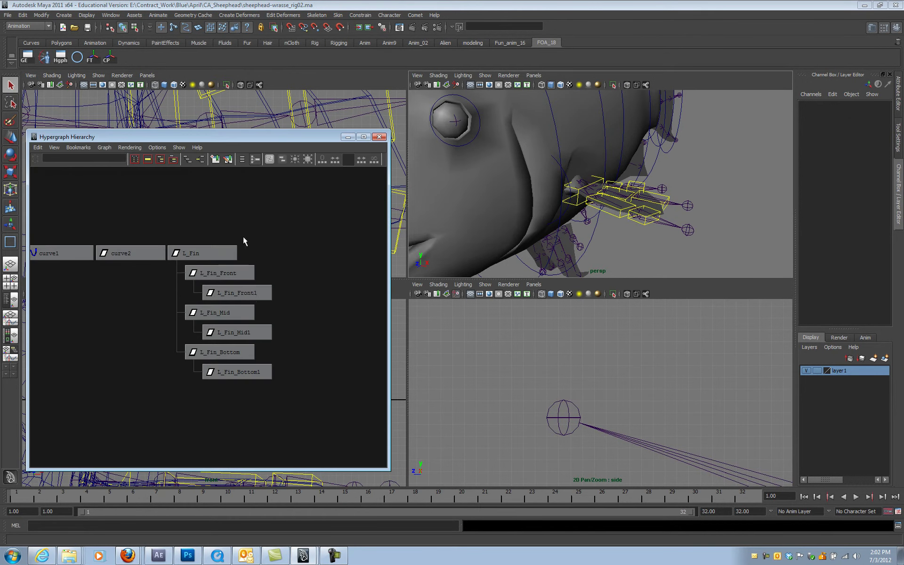
{"action": "left_click_drag", "start_coordinate": [226, 228], "coordinate": [324, 477]}
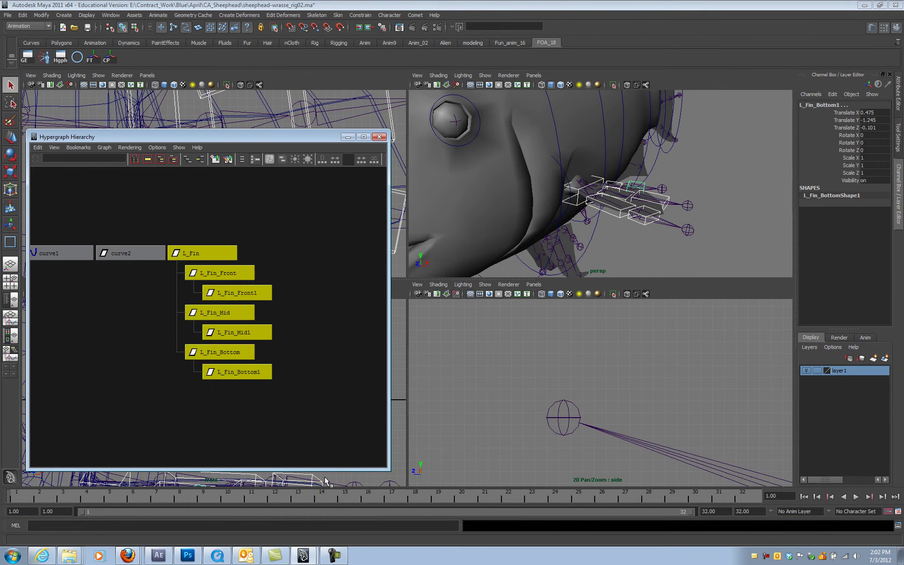
{"action": "left_click", "coordinate": [92, 57]}
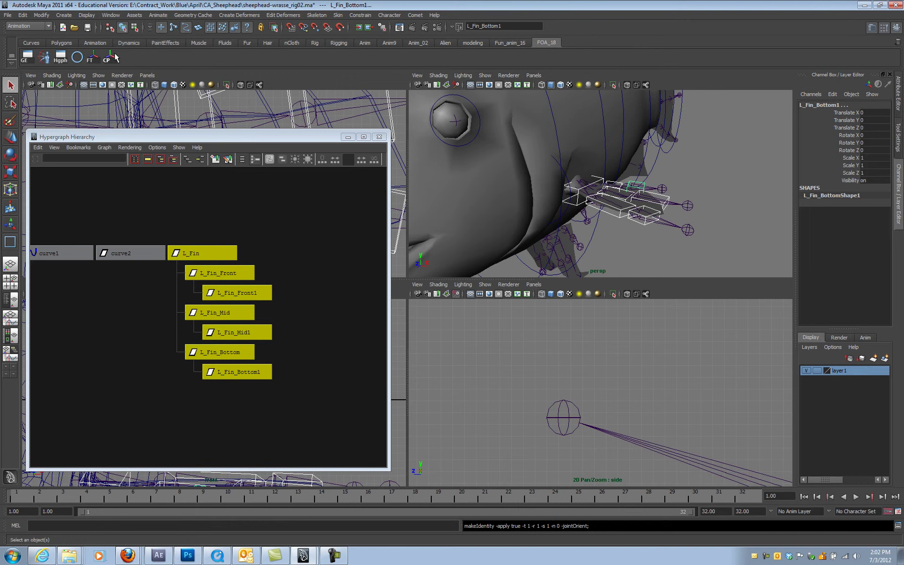